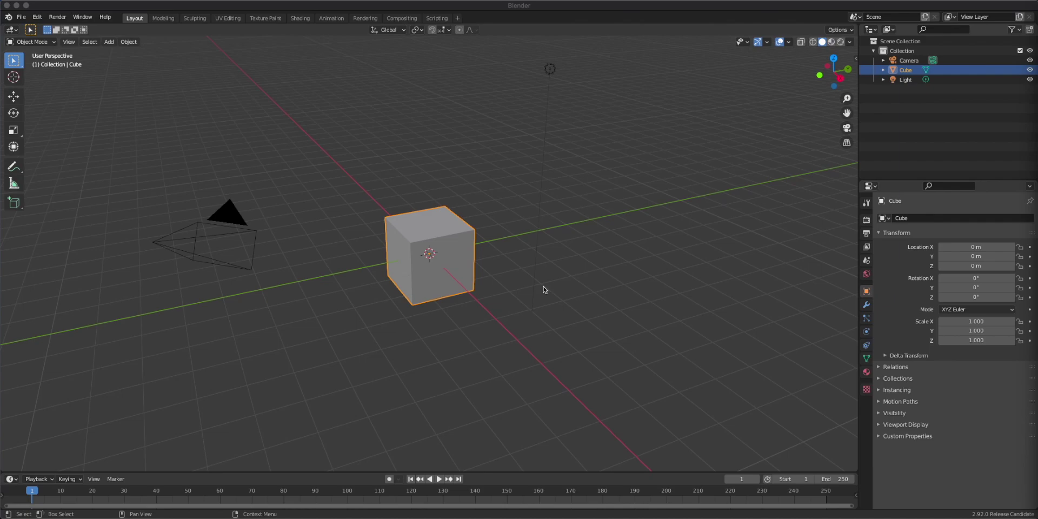
Step: Replace the default cube with a plane scaled up by a factor of 10
left_click(483, 242)
key("Delete")
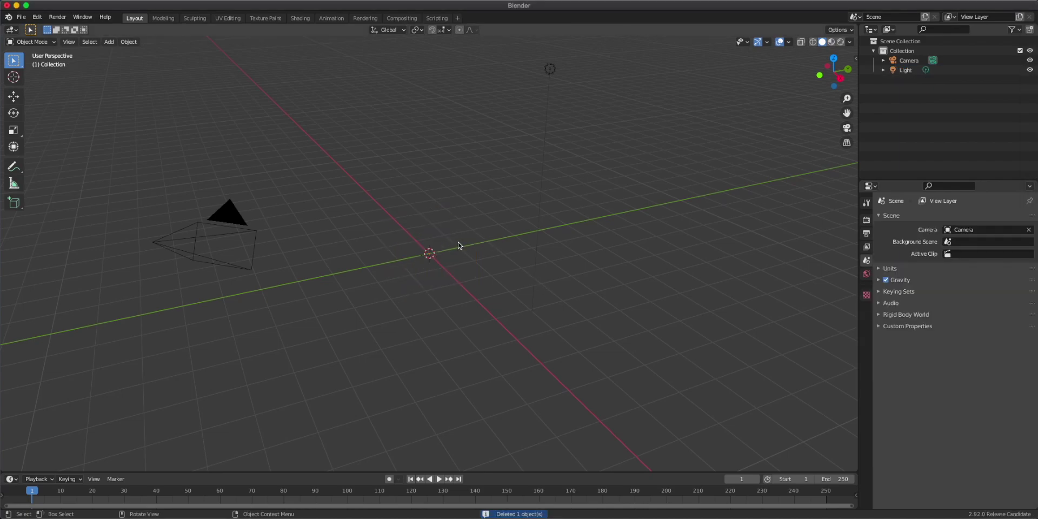
key("shift+a")
left_click(487, 244)
type("s")
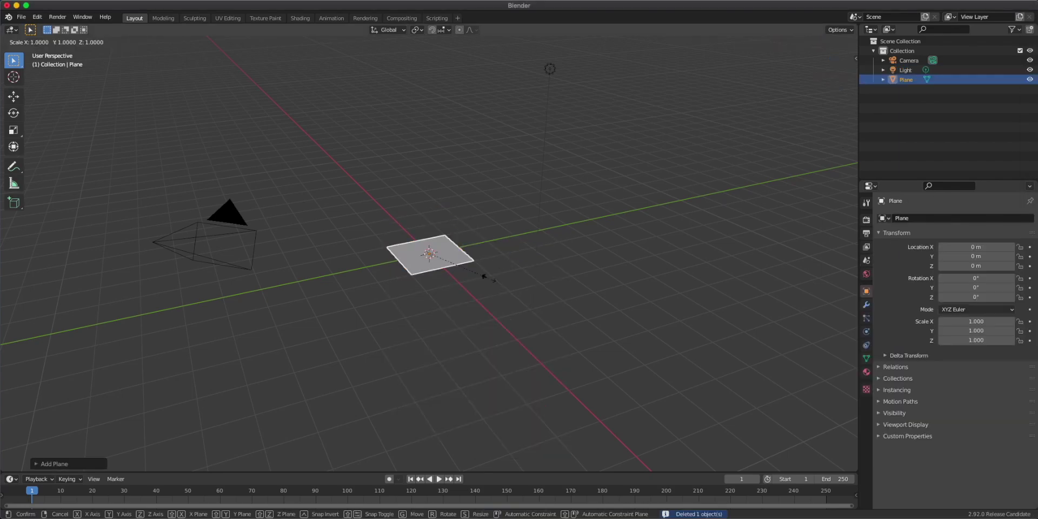
type("10")
key("Return")
scroll(468, 274, "down", 3)
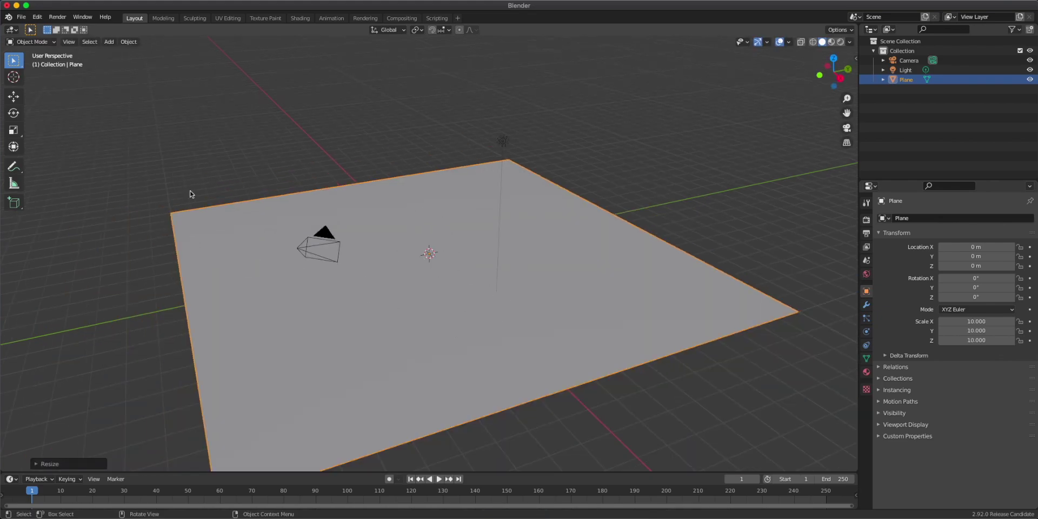
Step: Append the Icosphere object from the file klaaskuul 2.blend
left_click(21, 17)
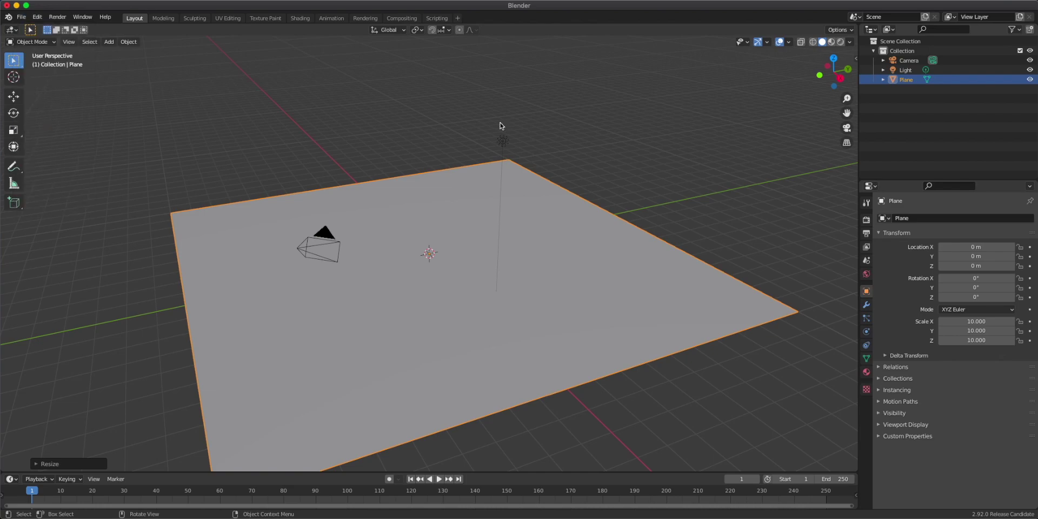
key("shift+F1")
left_click(400, 168)
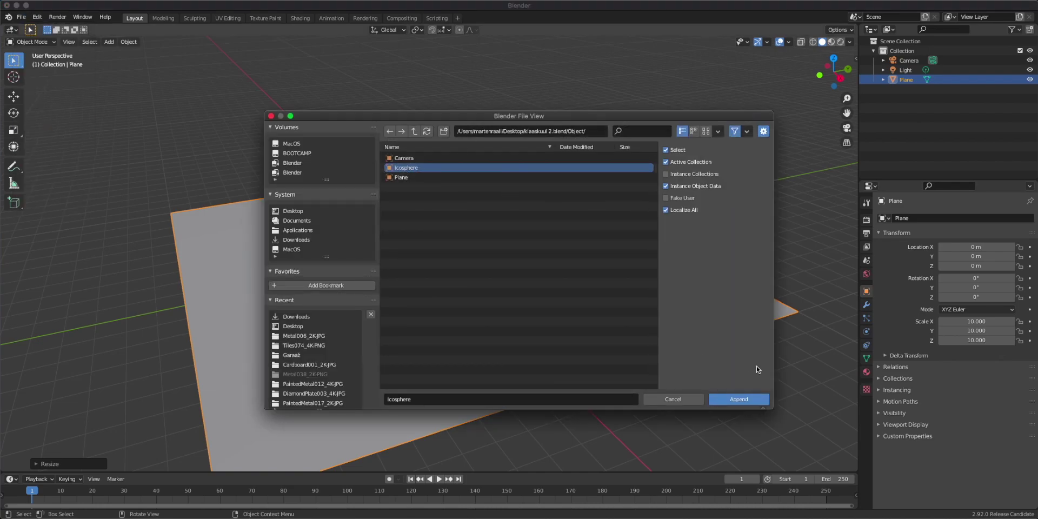
left_click(739, 400)
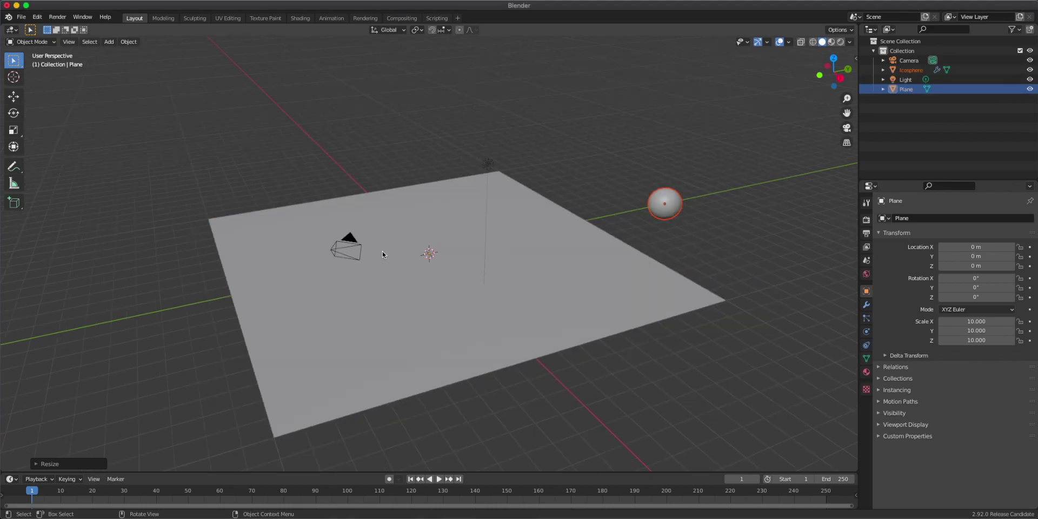
Step: Delete the default light from the scene
scroll(452, 272, "down", 1)
left_click(477, 181)
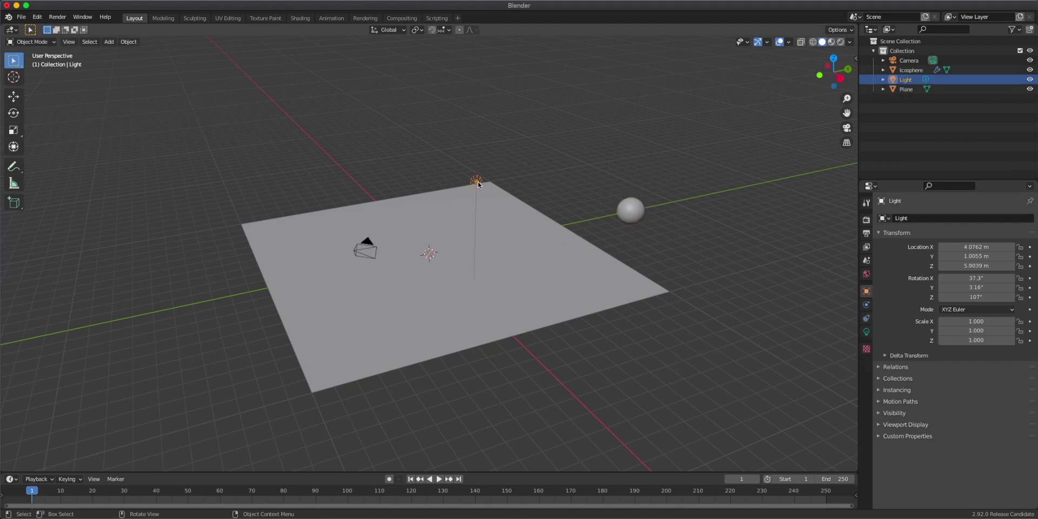
key("x")
left_click(478, 185)
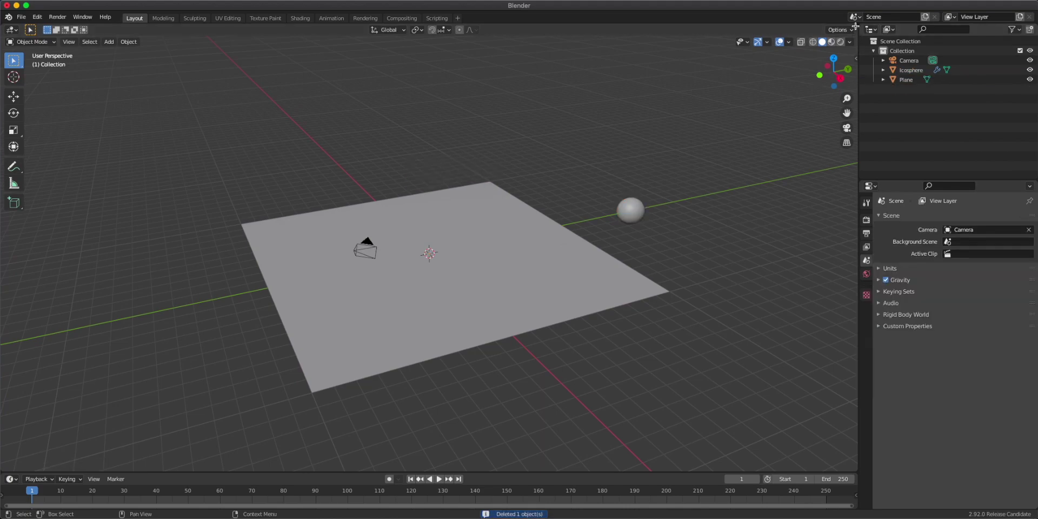
Step: Split the 3D viewport into two side-by-side areas and turn the second one into a Geometry Node Editor
left_click_drag(856, 26, 439, 25)
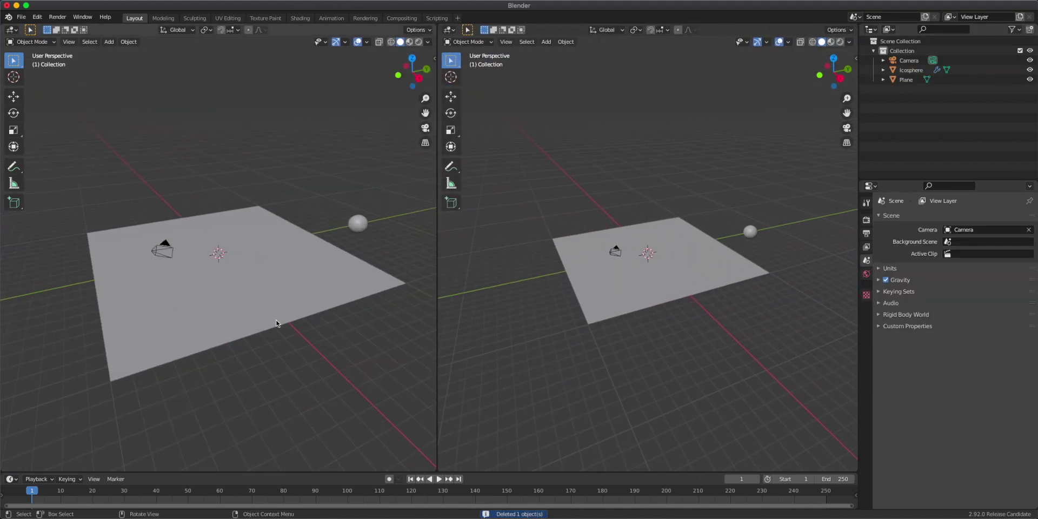
scroll(312, 310, "up", 2)
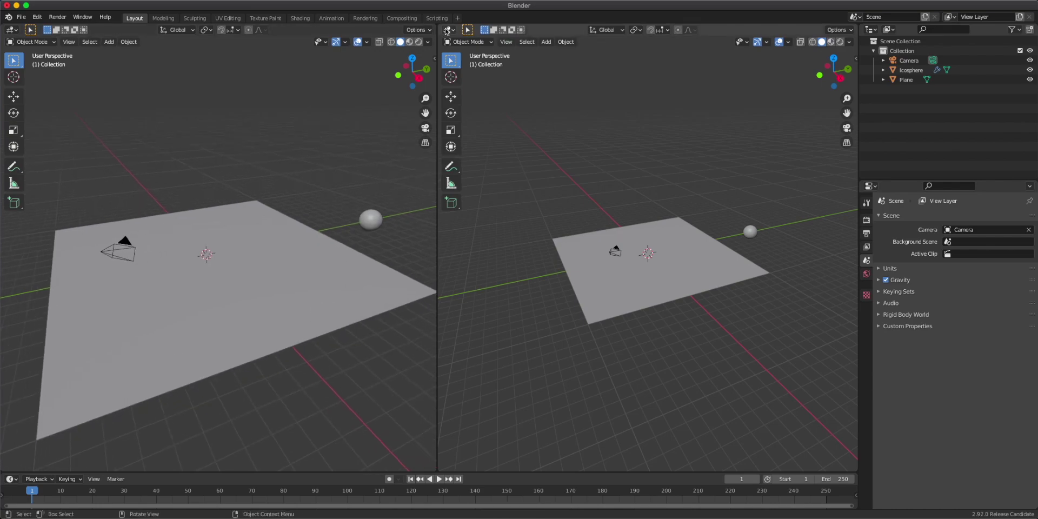
left_click(448, 30)
left_click(447, 30)
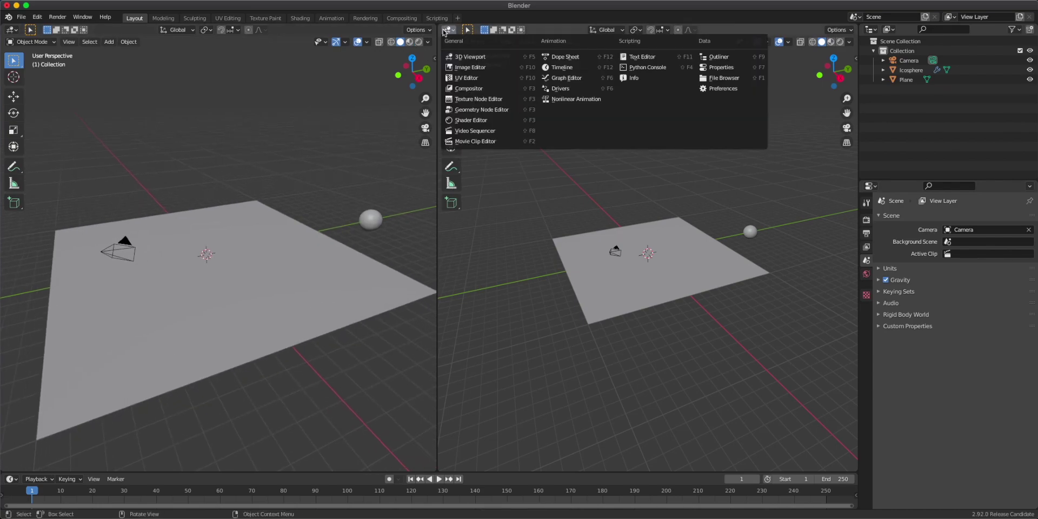
left_click(508, 110)
key("n")
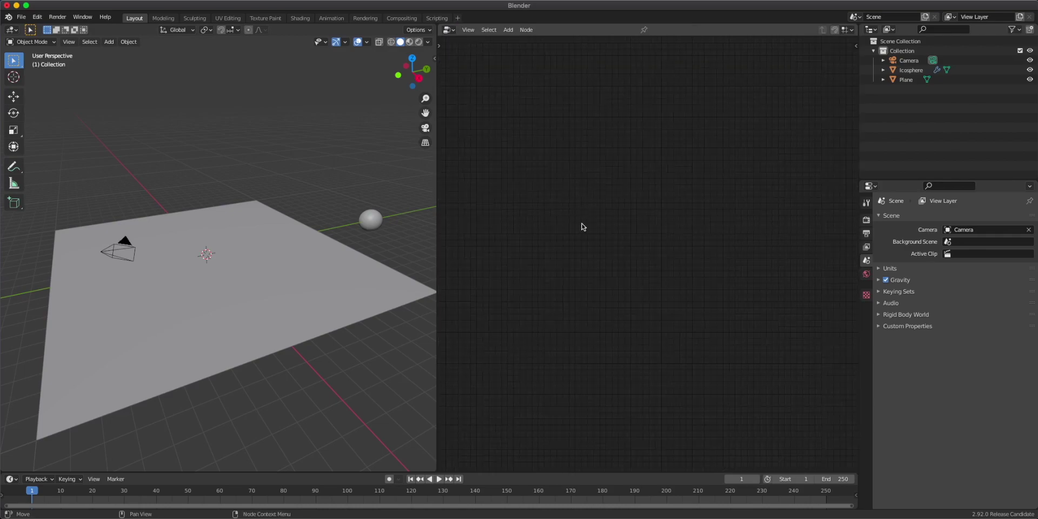
Step: Create a new geometry node tree on the plane
left_click(371, 221)
left_click(276, 307)
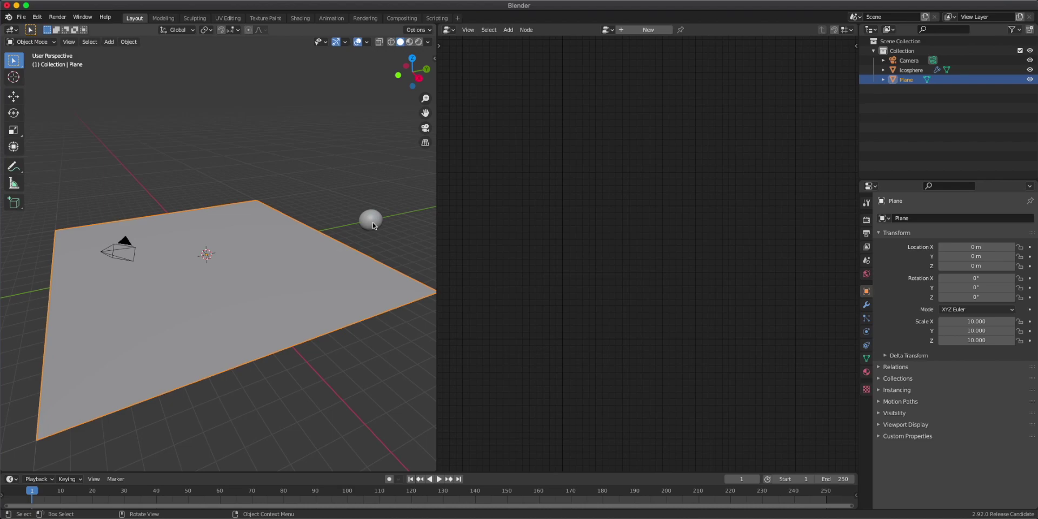
left_click(642, 32)
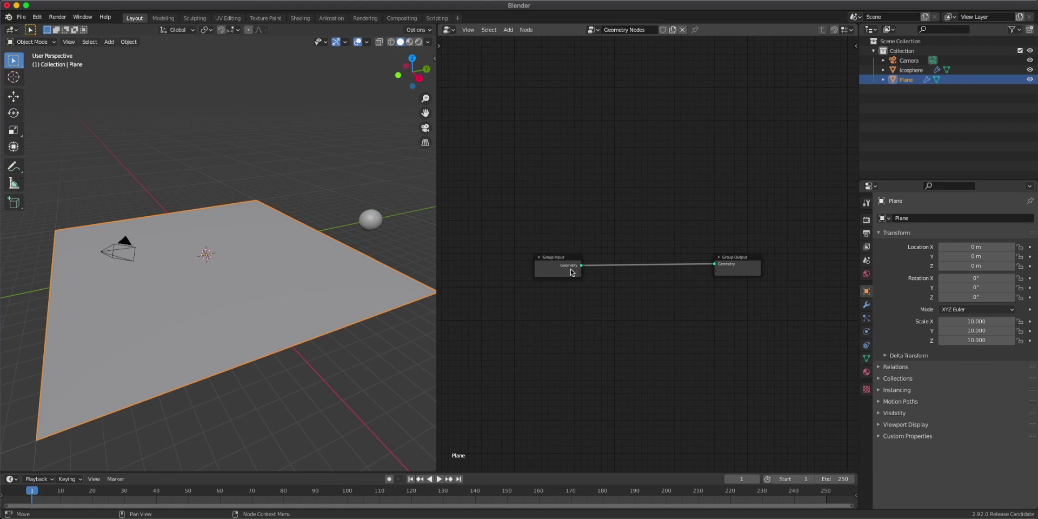
Step: Move the Group Input and Group Output nodes further apart, keeping their geometry sockets linked
scroll(500, 278, "up", 2)
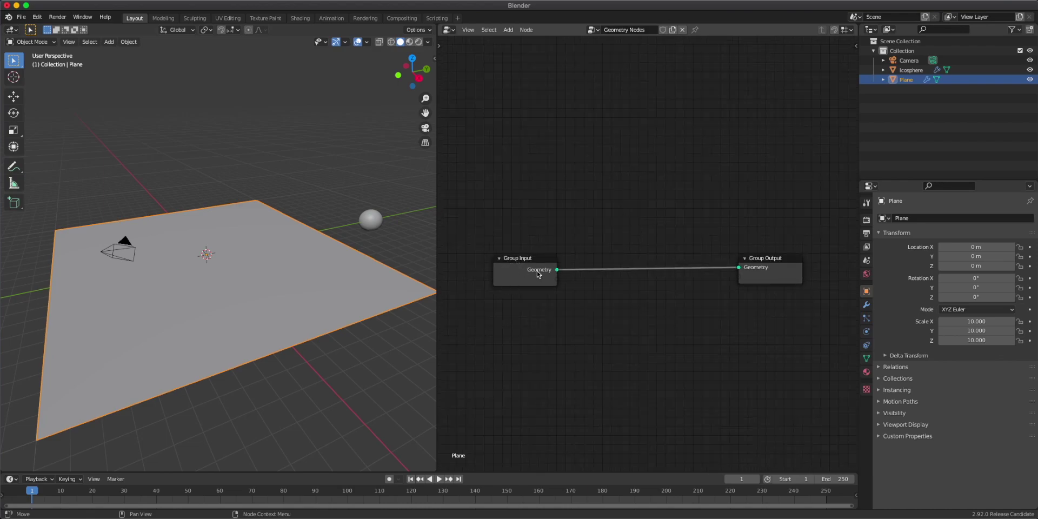
left_click_drag(537, 274, 525, 268)
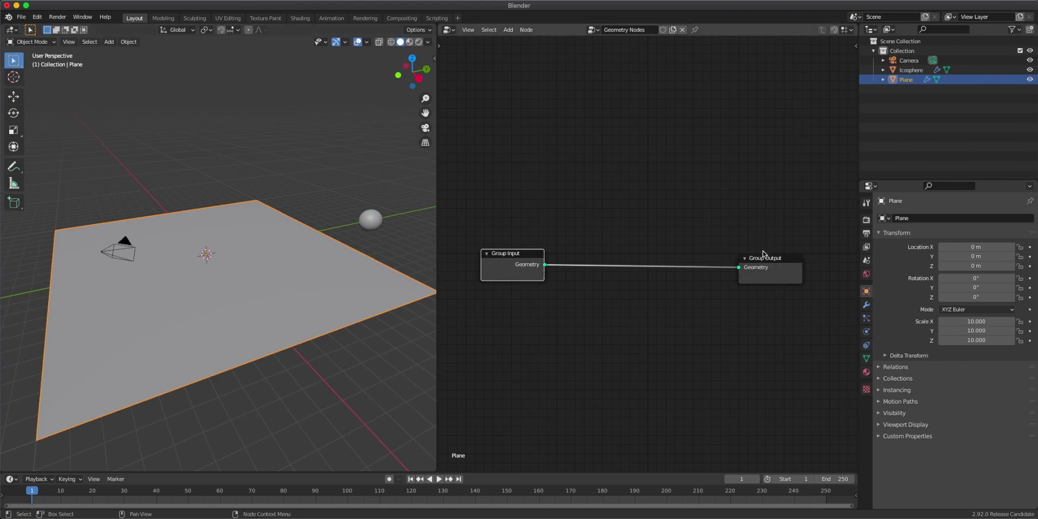
left_click_drag(782, 268, 666, 262)
left_click_drag(544, 264, 775, 266)
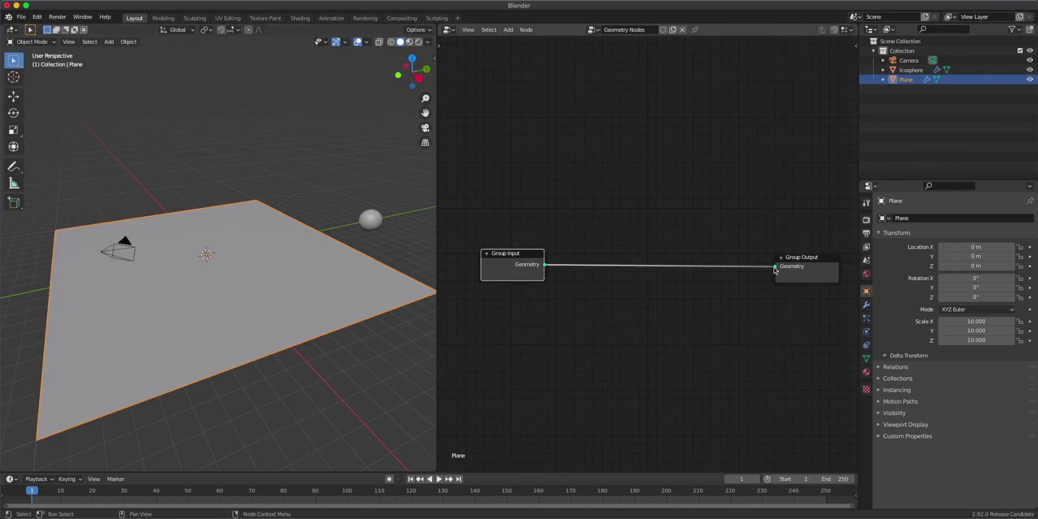
left_click_drag(506, 262, 490, 264)
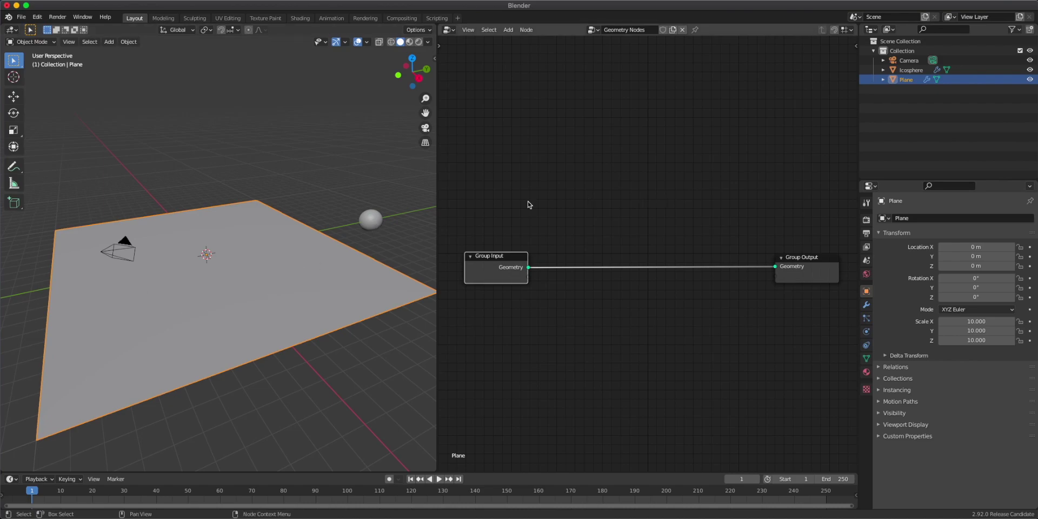
Step: Insert a widened Point Instance node between Group Input and Group Output and set its object to Icosphere
key("shift+a")
mouse_move(519, 217)
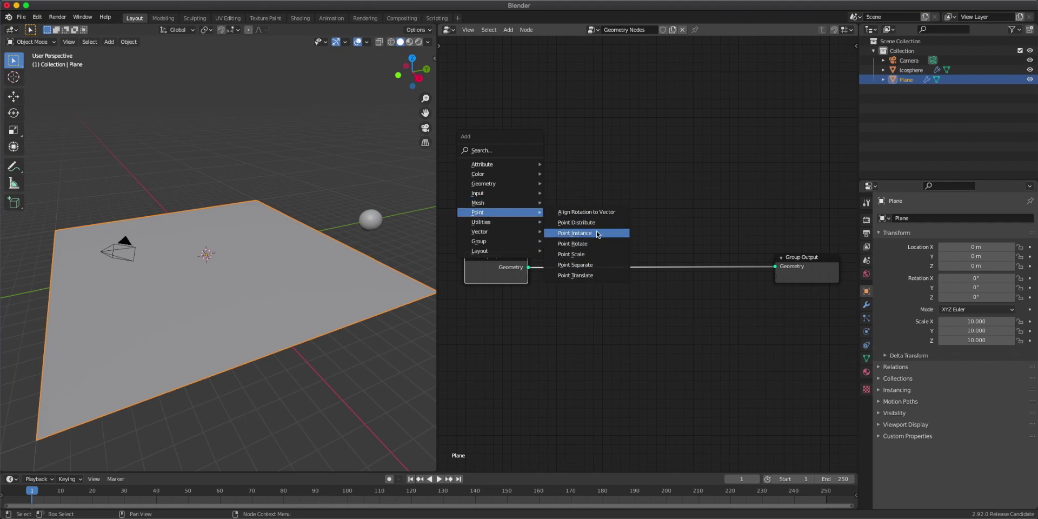
left_click(575, 233)
left_click(615, 230)
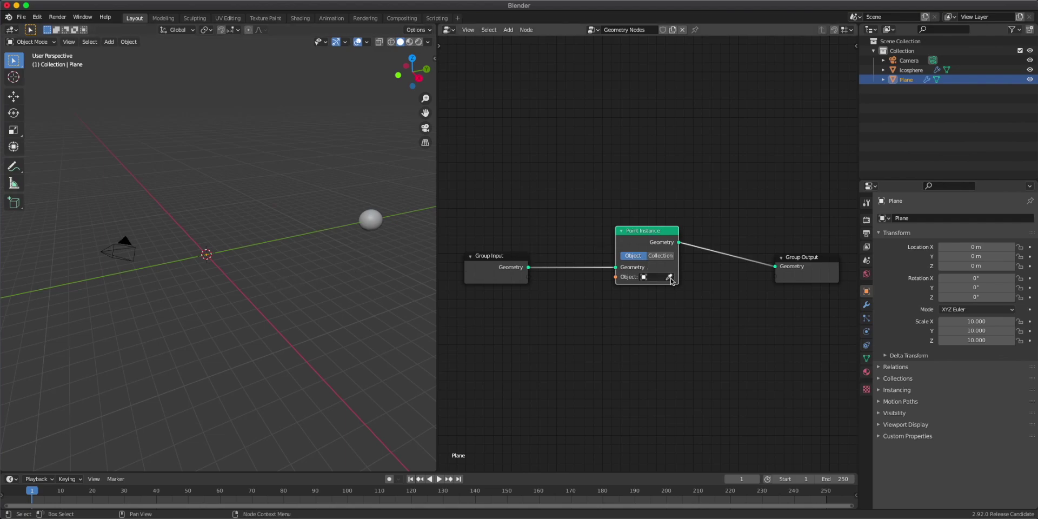
left_click_drag(679, 270, 712, 271)
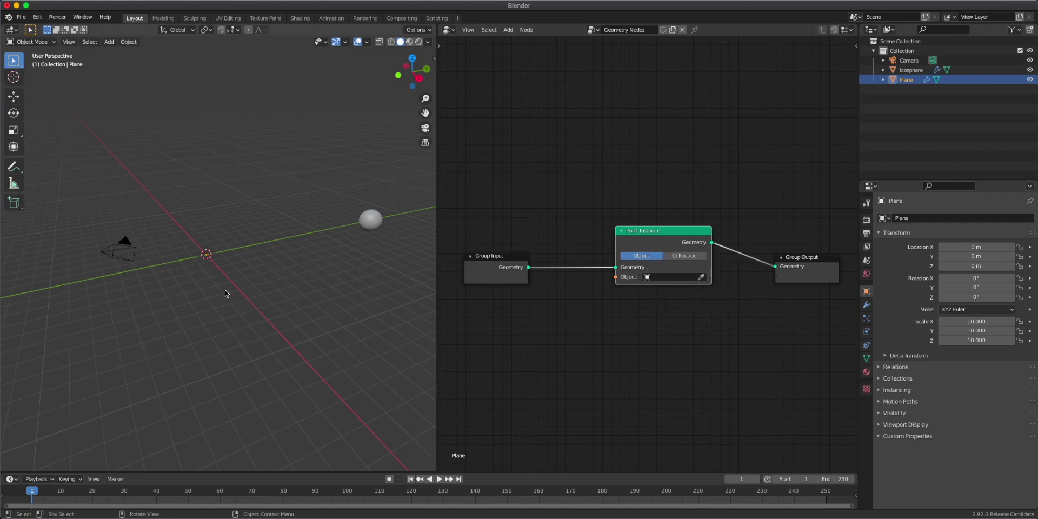
left_click(702, 277)
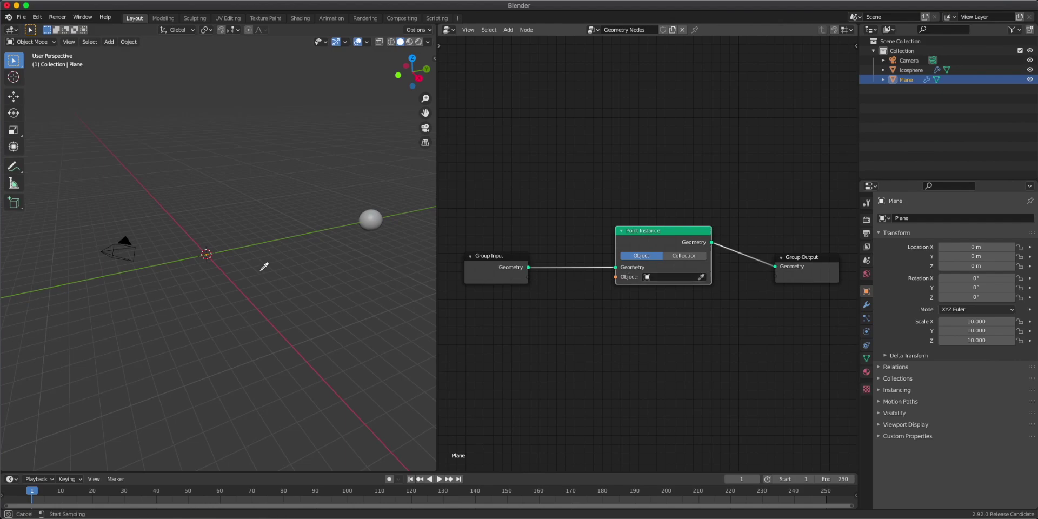
left_click(379, 215)
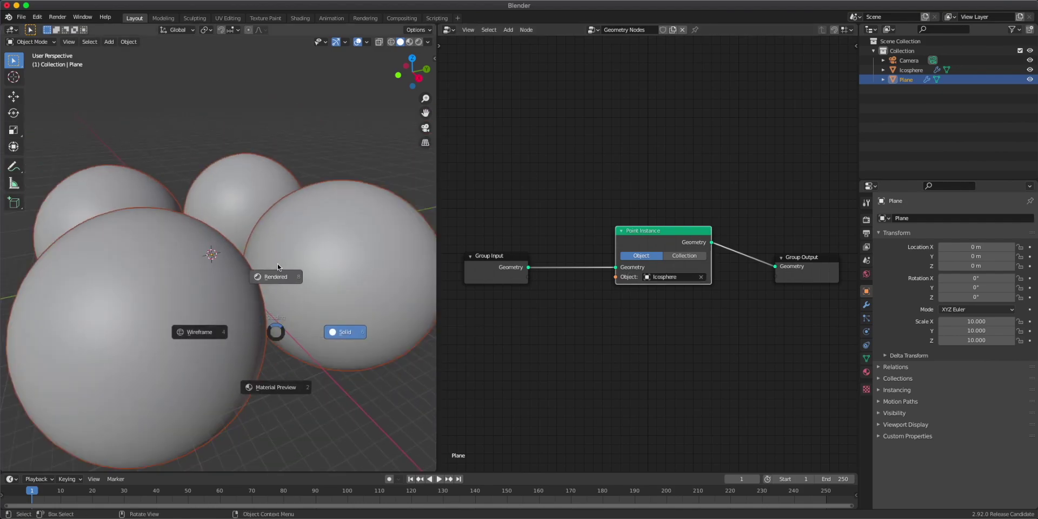
Step: Switch the viewport to rendered shading and view the instanced spheres from above
key("z")
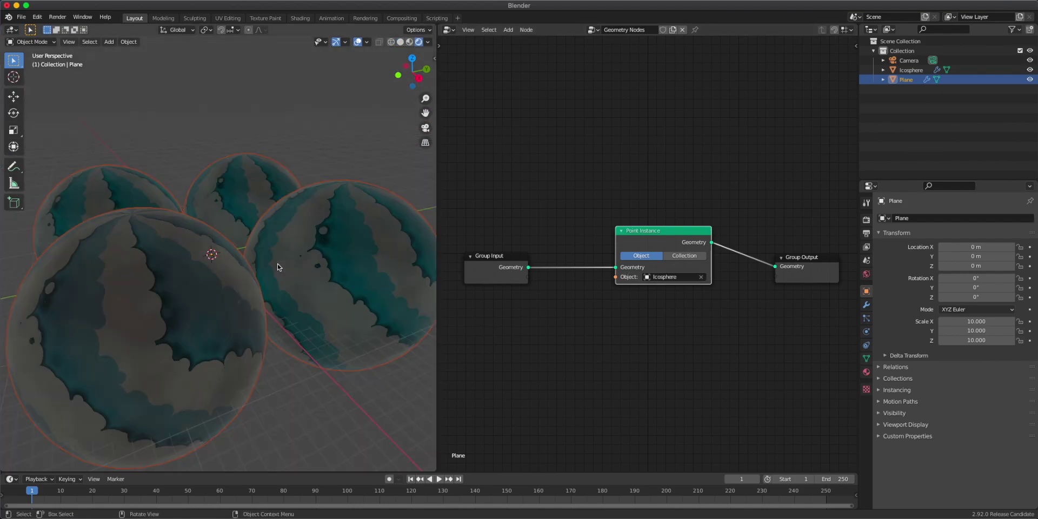
scroll(278, 267, "down", 3)
left_click(274, 357)
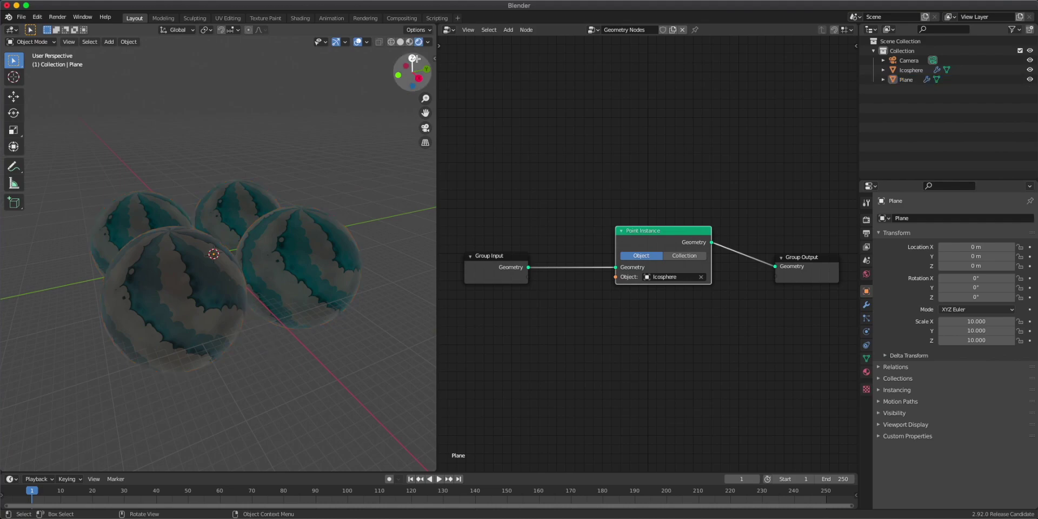
left_click(415, 58)
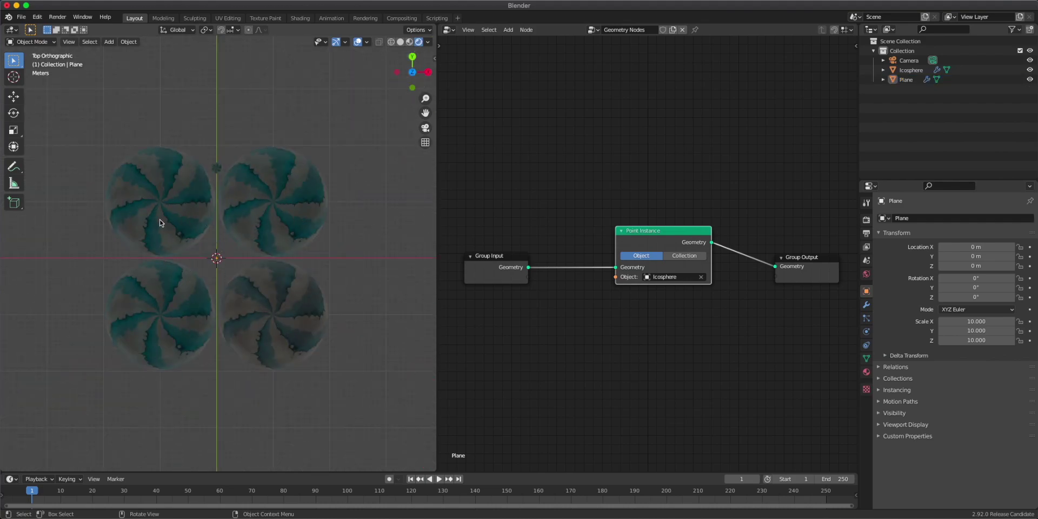
scroll(249, 316, "up", 3)
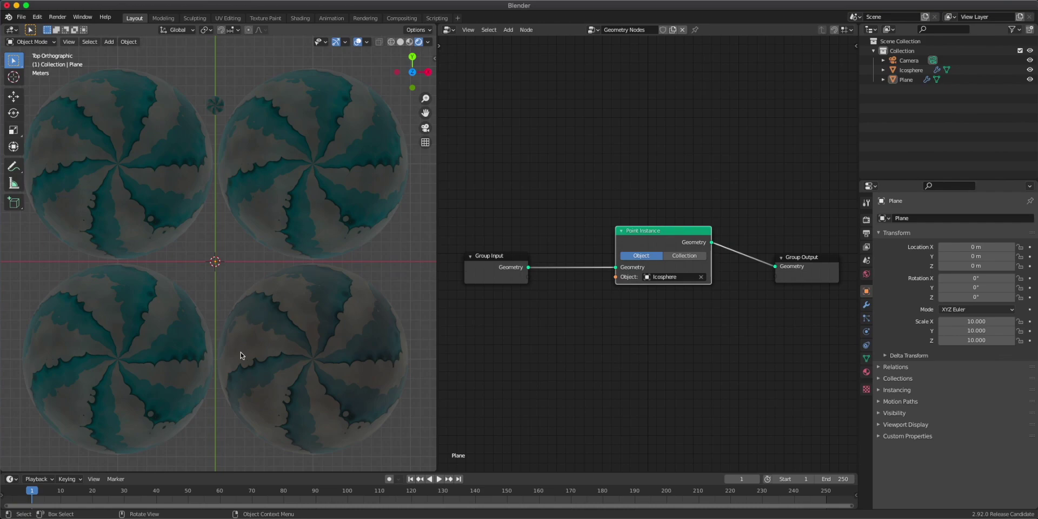
middle_click_drag(224, 397, 199, 338)
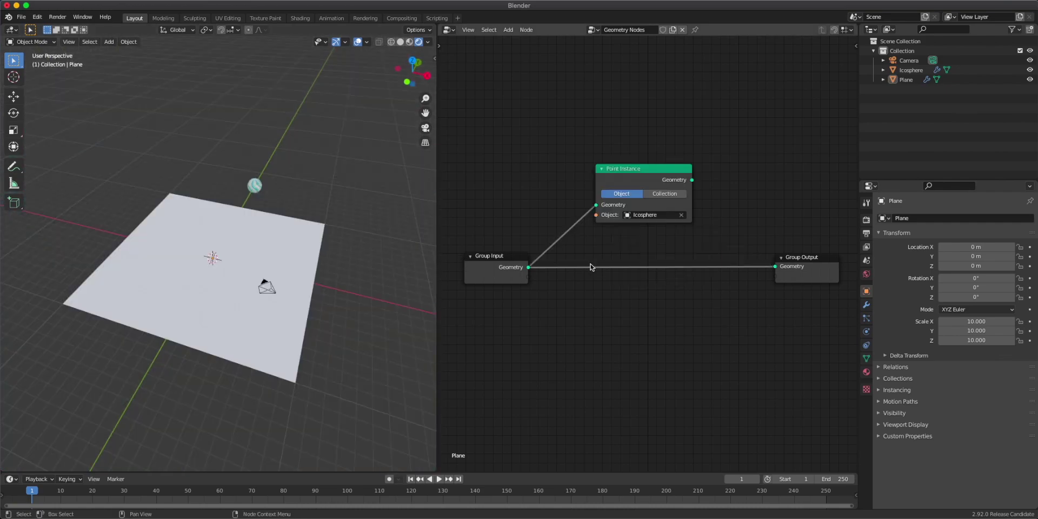
Step: Connect the Point Instance geometry output to the Group Output node
left_click_drag(529, 267, 787, 265)
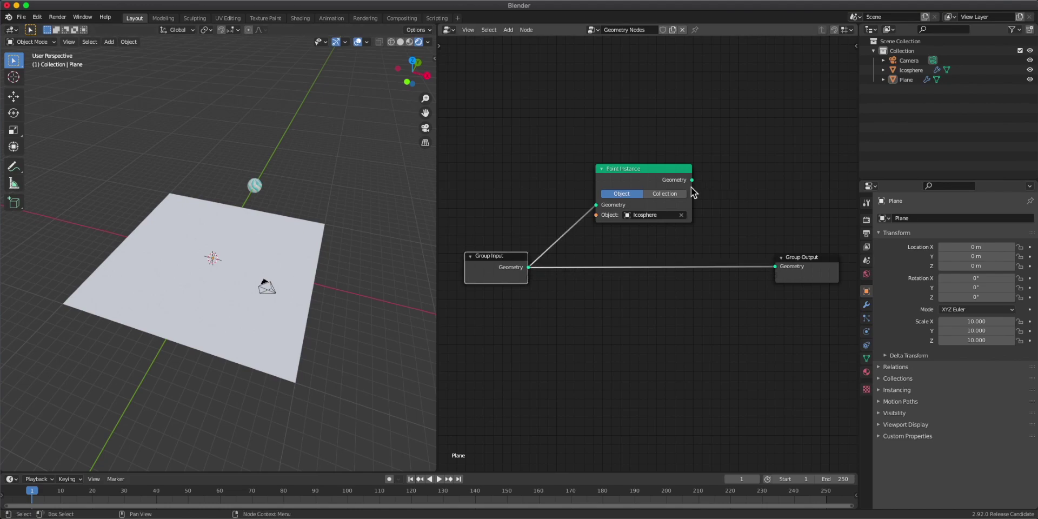
left_click_drag(692, 179, 791, 266)
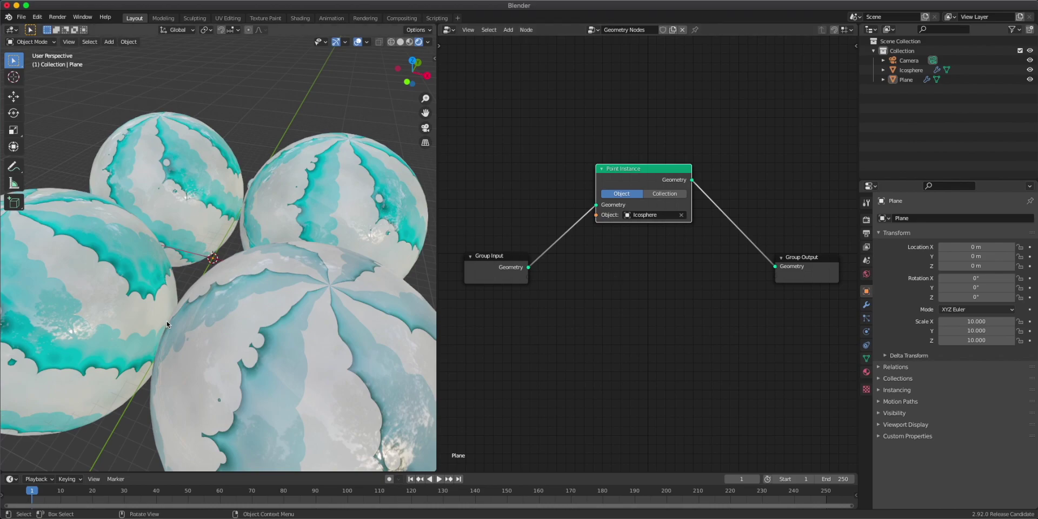
scroll(249, 306, "up", 4)
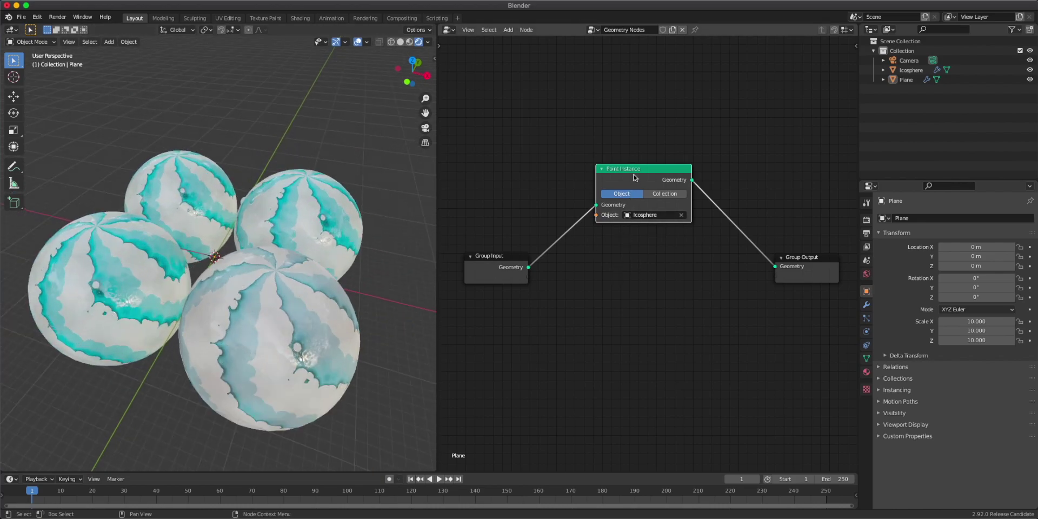
Step: Rearrange the nodes and insert a Join Geometry node between Point Instance and Group Output
left_click_drag(636, 177, 599, 172)
left_click_drag(489, 255, 728, 273)
key("shift+a")
mouse_move(703, 246)
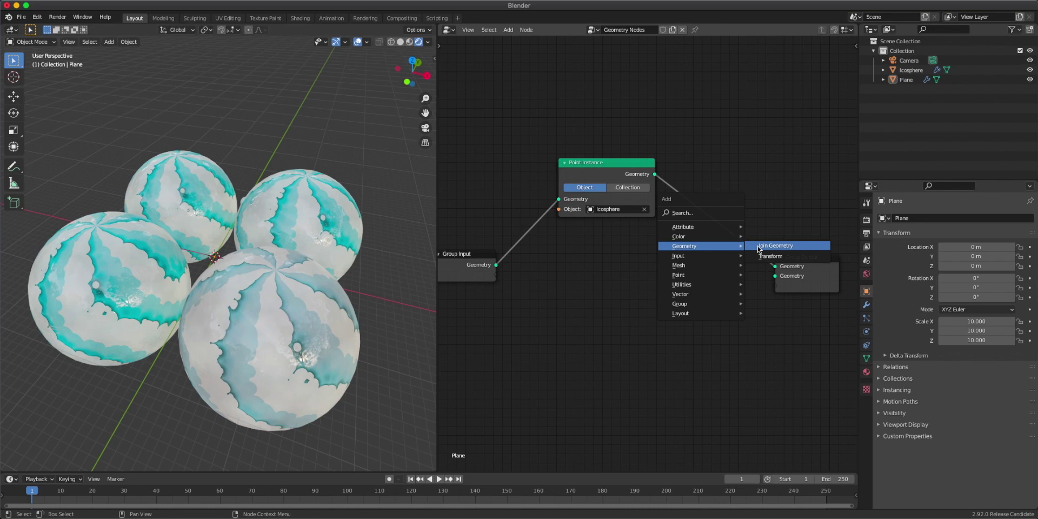
left_click(759, 249)
left_click(725, 230)
Step: Link the Group Input geometry to Join Geometry to combine the original plane with the instanced spheres
left_click_drag(595, 163, 579, 158)
left_click_drag(496, 265, 692, 258)
left_click_drag(708, 260, 704, 254)
scroll(123, 254, "up", 5)
middle_click_drag(123, 254, 248, 177)
scroll(248, 177, "down", 4)
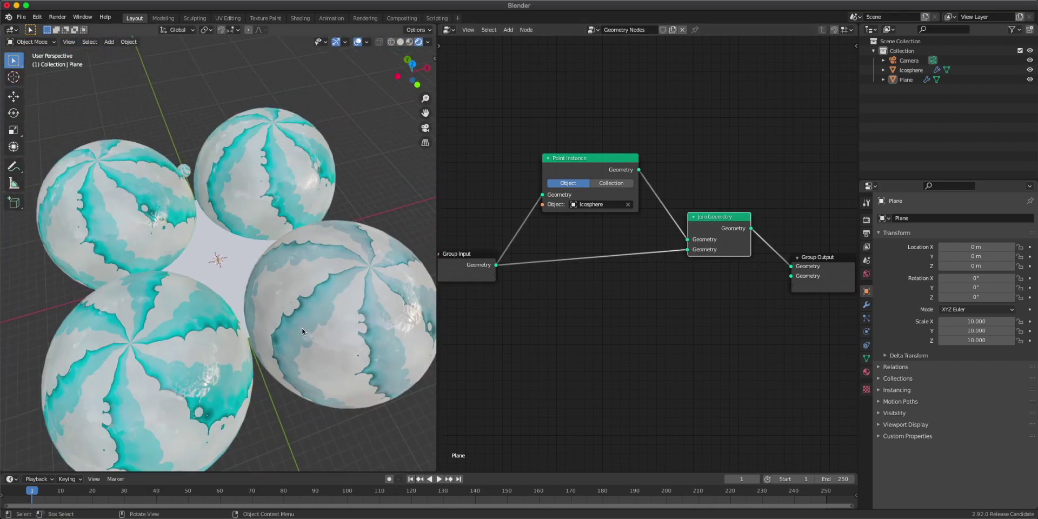
middle_click_drag(264, 334, 286, 331)
scroll(674, 281, "down", 1)
Step: Spread the nodes out to leave more room between Group Input and Point Instance
left_click_drag(474, 264, 849, 256)
left_click(537, 274)
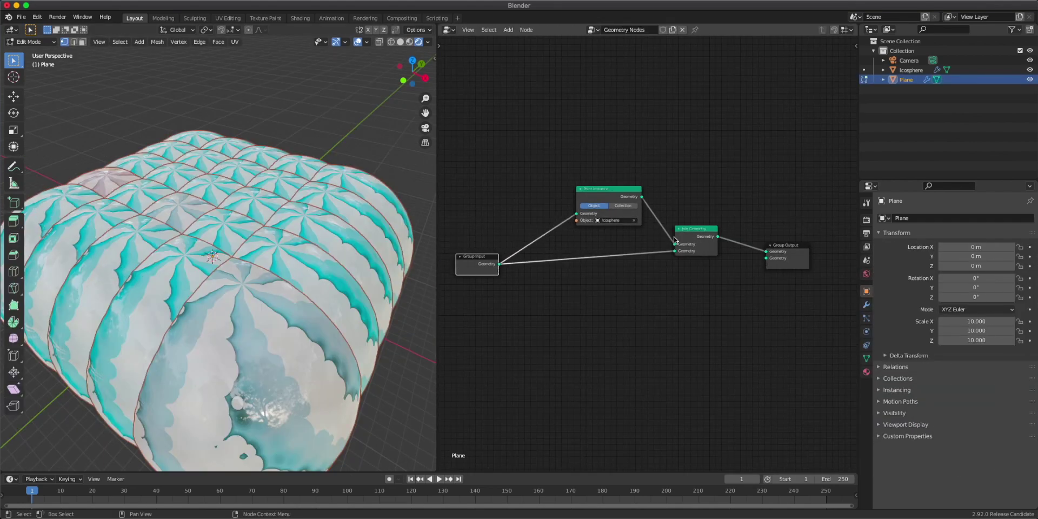
left_click_drag(694, 236, 704, 239)
left_click_drag(782, 245, 828, 233)
left_click_drag(709, 233, 773, 235)
scroll(578, 222, "up", 3)
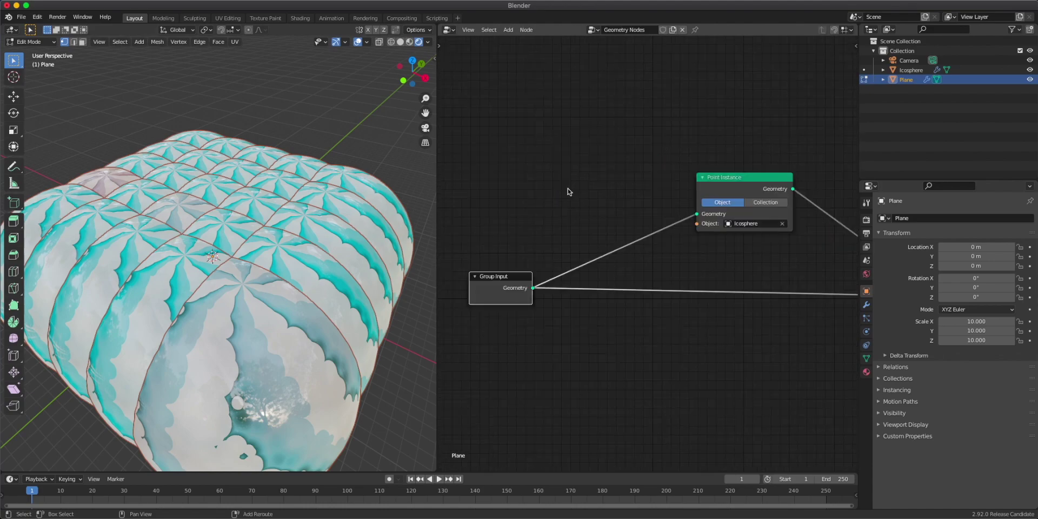
Step: Insert an Attribute Fill node between Group Input and Point Instance and position the nodes to leave room
key("shift+a")
mouse_move(568, 188)
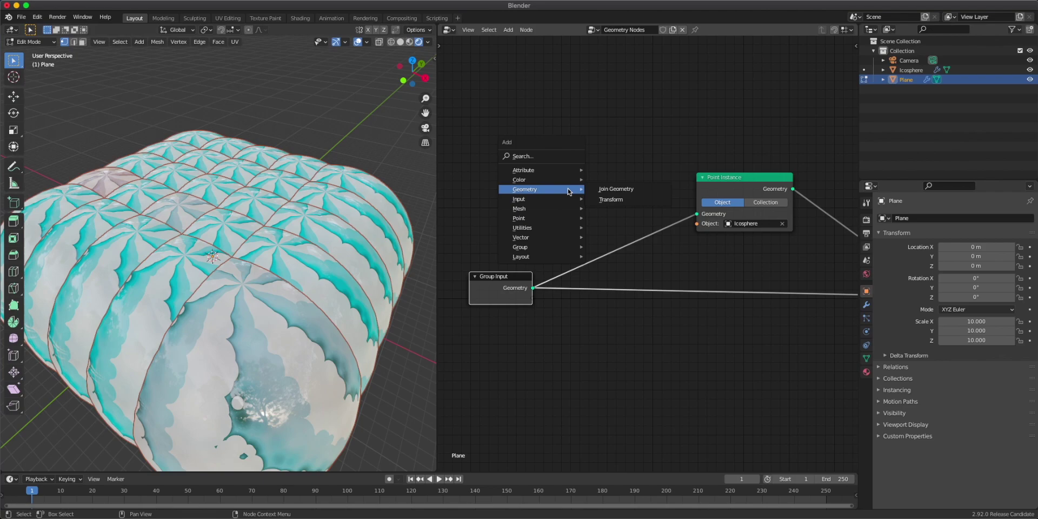
mouse_move(539, 171)
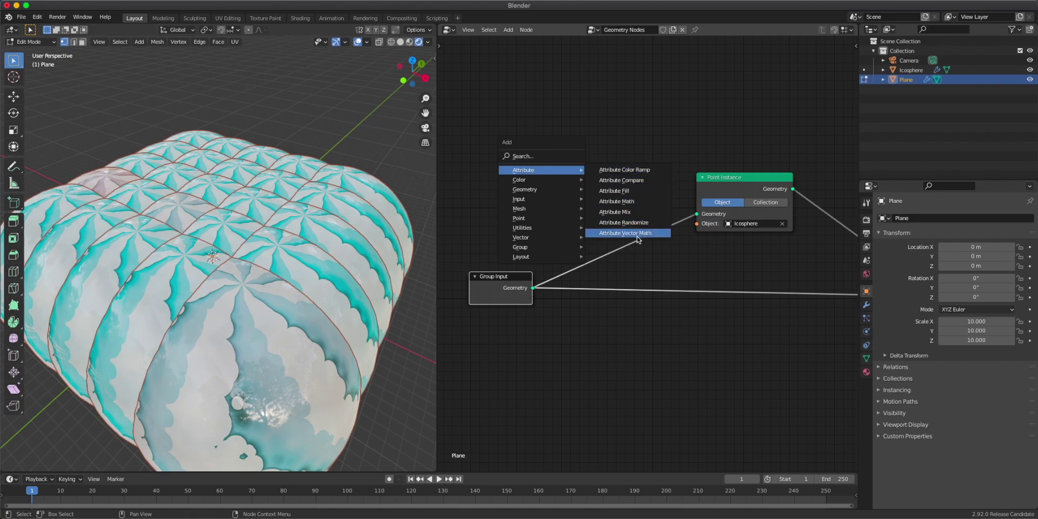
left_click(641, 191)
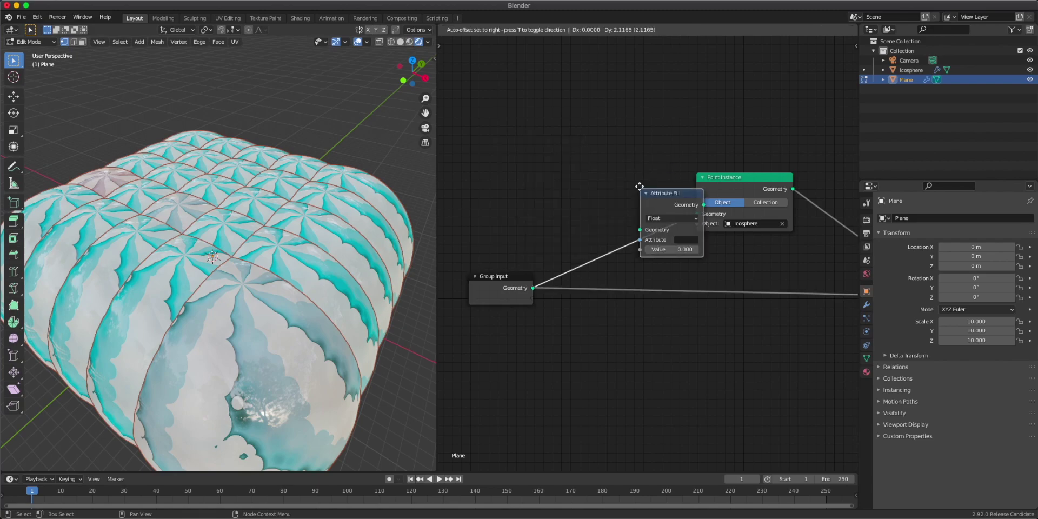
left_click(585, 197)
scroll(594, 295, "up", 2)
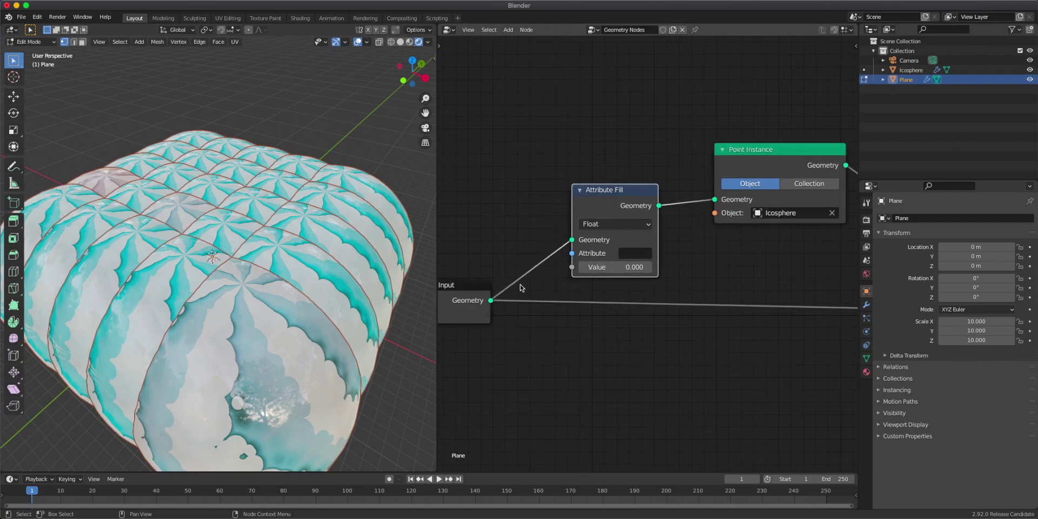
left_click_drag(466, 304, 460, 287)
left_click_drag(604, 205, 602, 187)
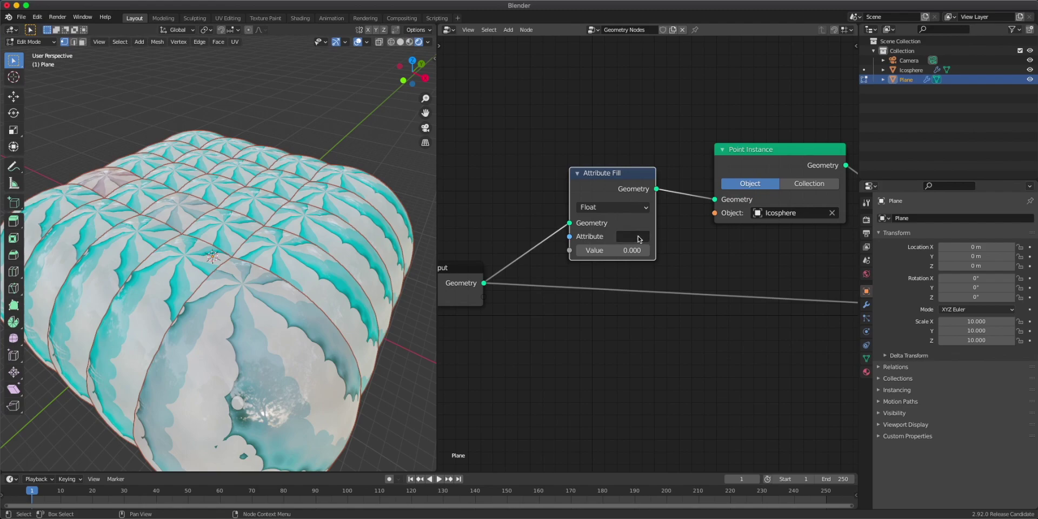
Step: Set the Attribute Fill node's attribute to "scale" and return the plane to Object Mode
left_click(634, 237)
left_click(620, 219)
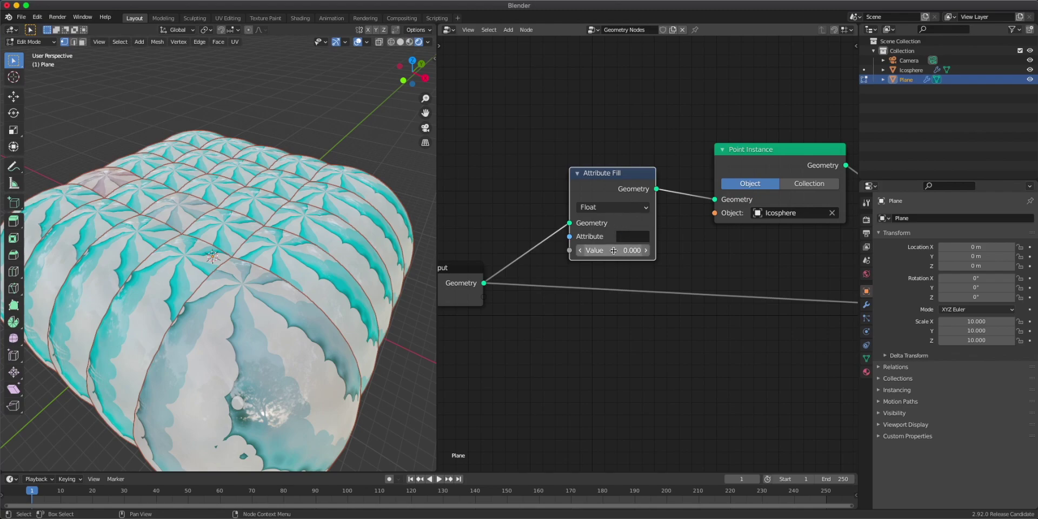
left_click_drag(611, 217, 620, 210)
left_click(642, 227)
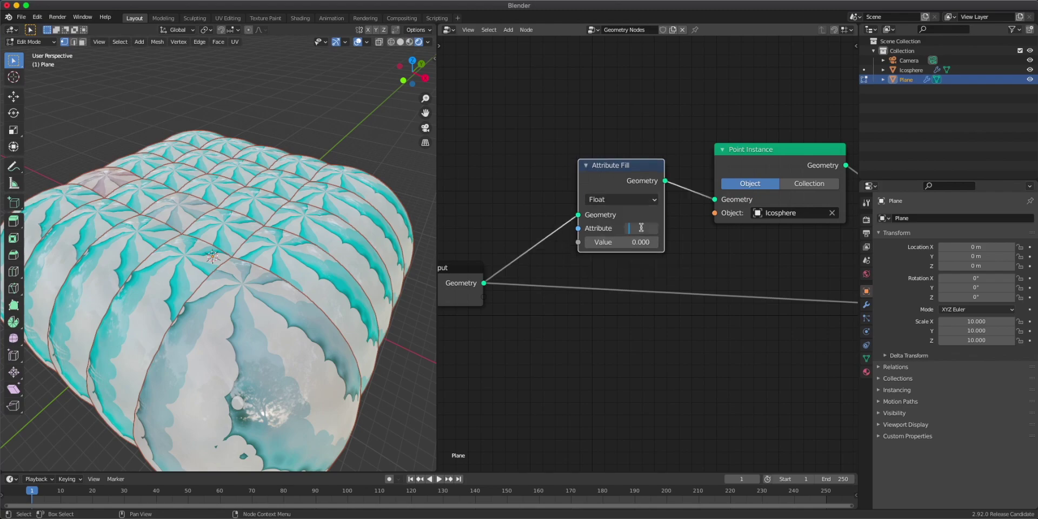
type("scale")
key("Return")
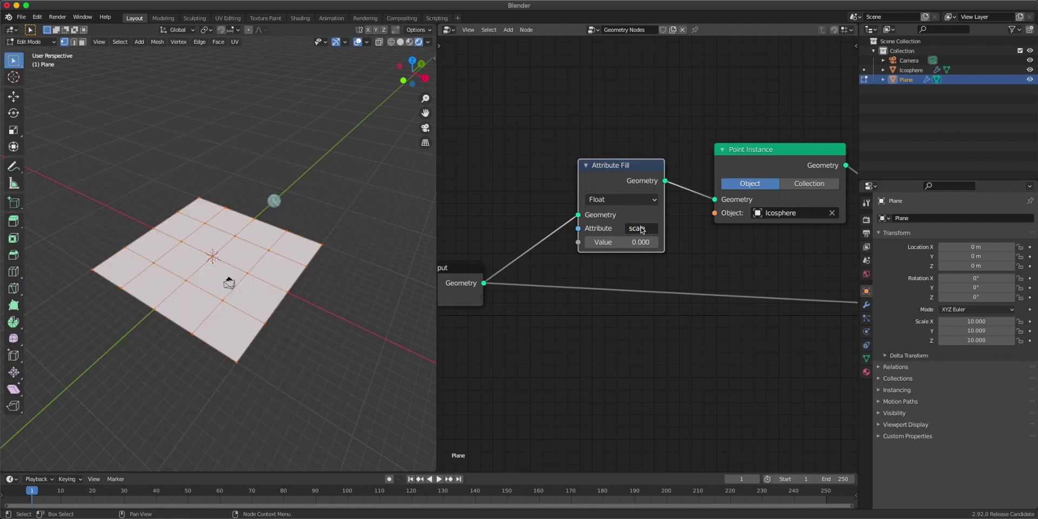
key("Tab")
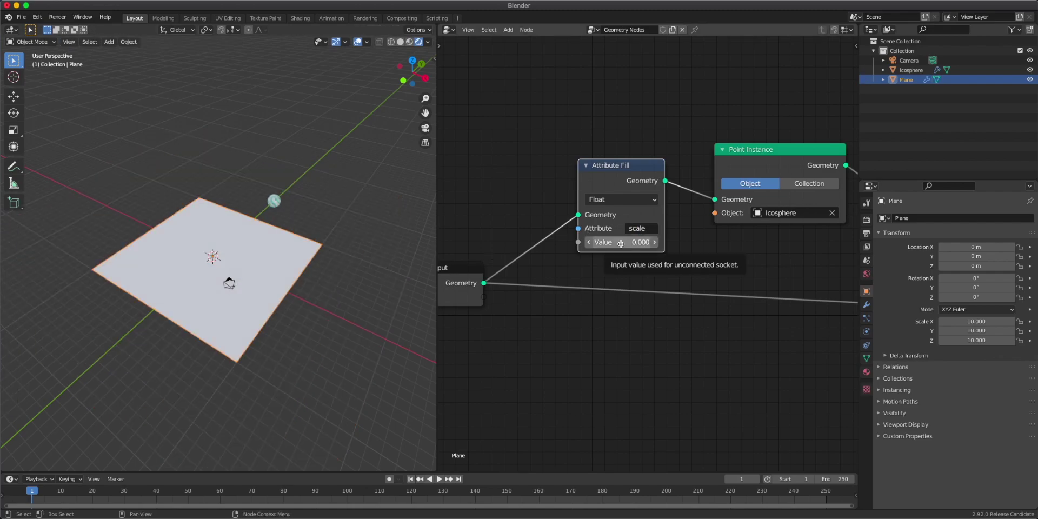
Step: Set the Attribute Fill value to 0.200 to shrink the spheres, and view the plane from the top
left_click_drag(621, 243, 649, 243)
scroll(281, 247, "up", 2)
middle_click_drag(280, 248, 310, 303)
left_click(219, 360)
middle_click_drag(219, 360, 198, 329)
left_click_drag(639, 242, 634, 242)
middle_click_drag(274, 347, 437, 109)
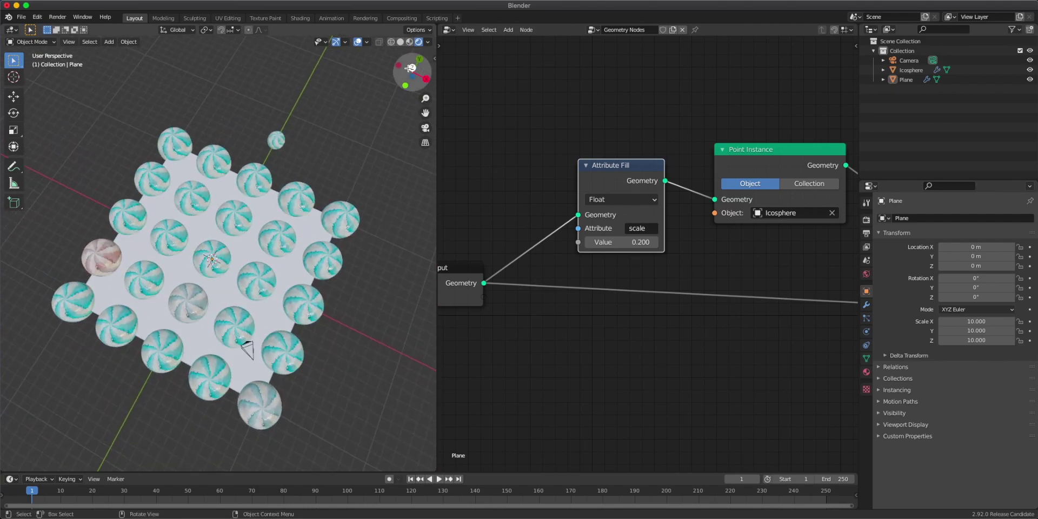
left_click(409, 68)
Step: Insert a Point Distribute node between Group Input and Attribute Fill
scroll(582, 202, "down", 2)
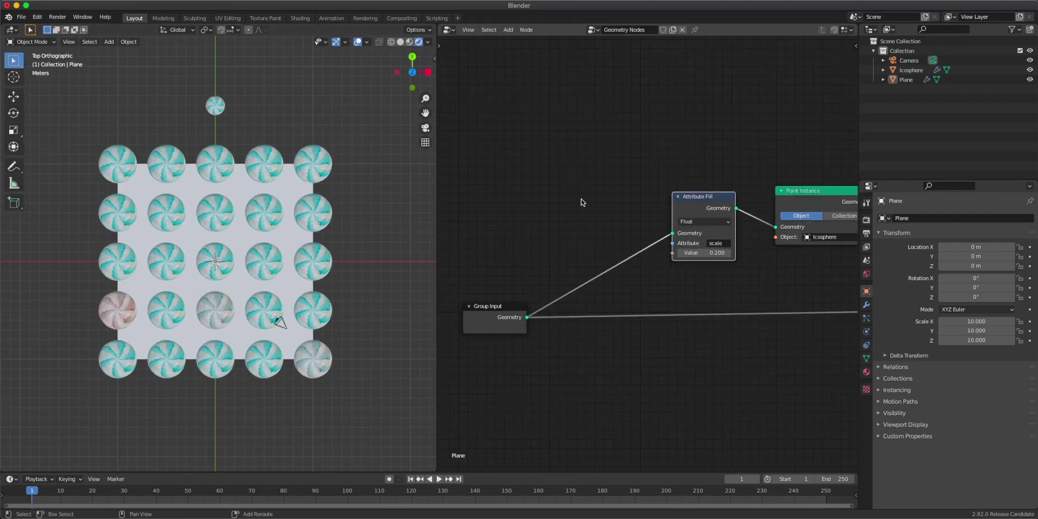
key("shift+a")
mouse_move(568, 248)
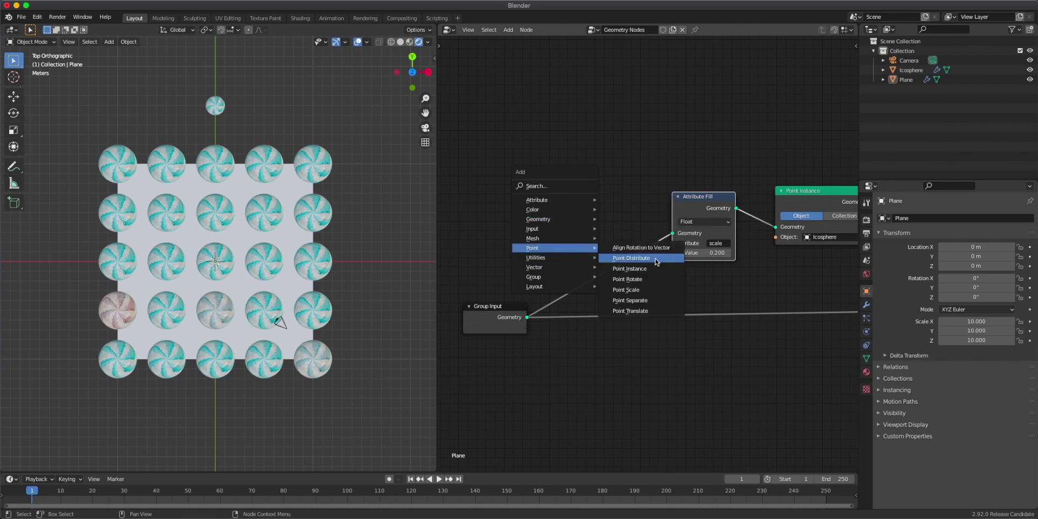
left_click(656, 261)
left_click(788, 97)
middle_click_drag(752, 244, 597, 253)
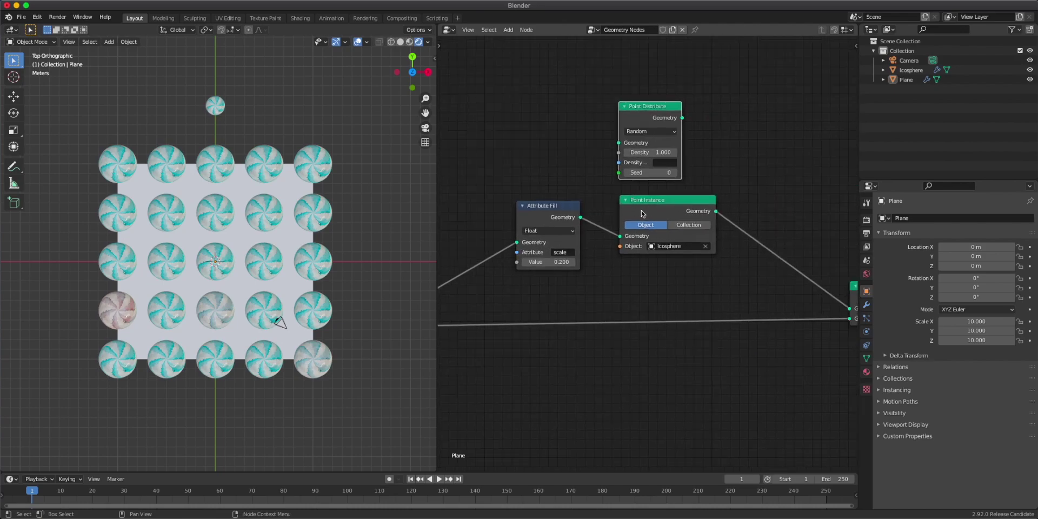
middle_click_drag(589, 174, 712, 173)
left_click_drag(760, 110, 558, 235)
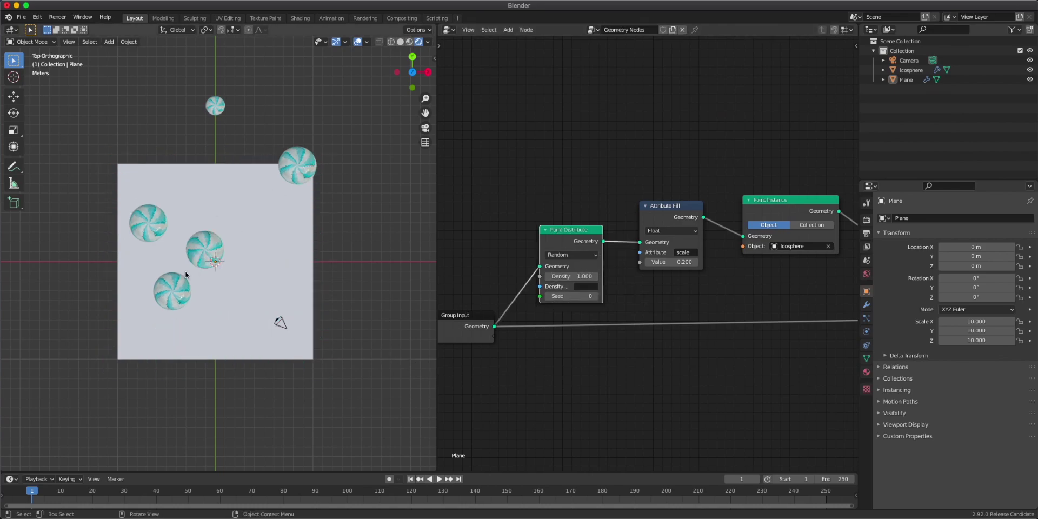
Step: Raise the Point Distribute density to 11.600 with the Random method
scroll(156, 294, "up", 3)
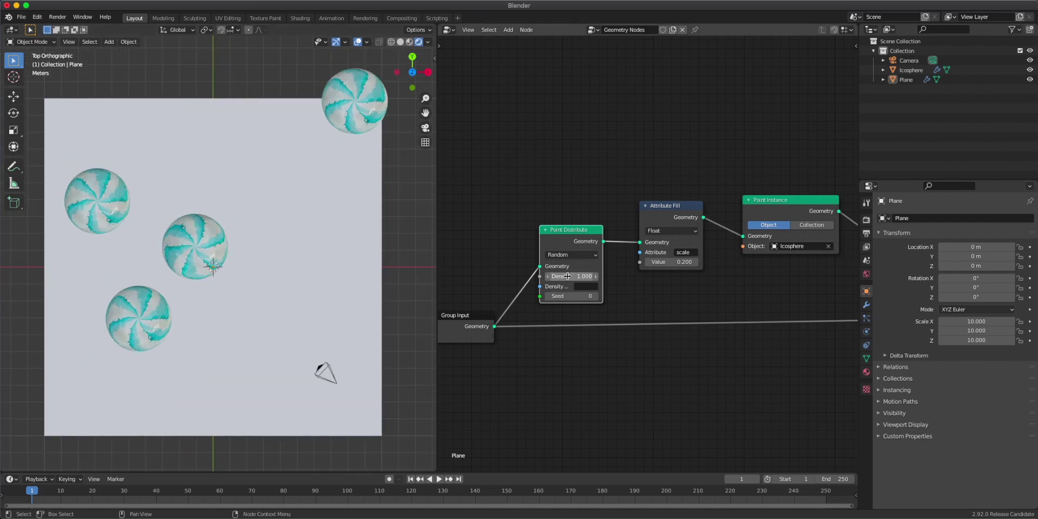
left_click_drag(568, 276, 603, 276)
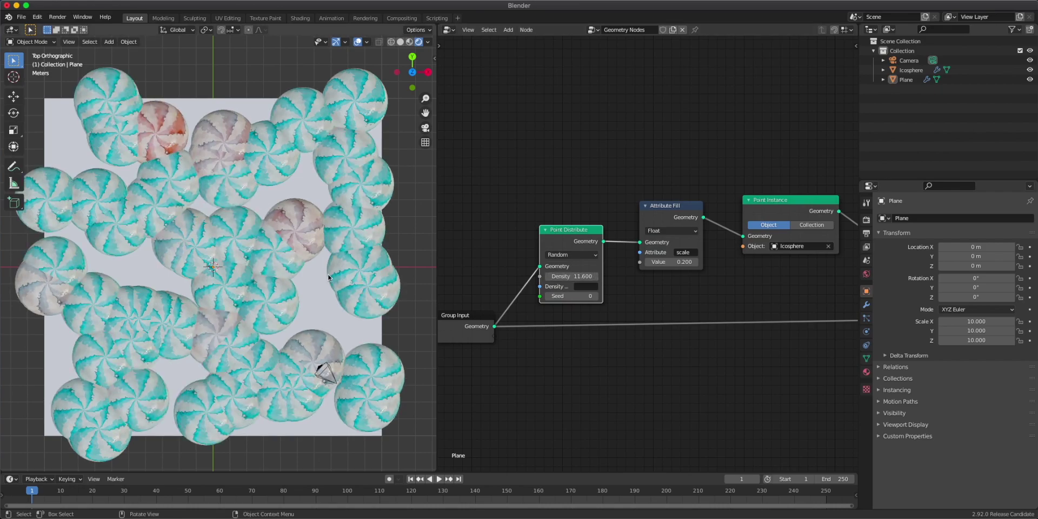
scroll(573, 330, "up", 2)
middle_click_drag(576, 326, 675, 328)
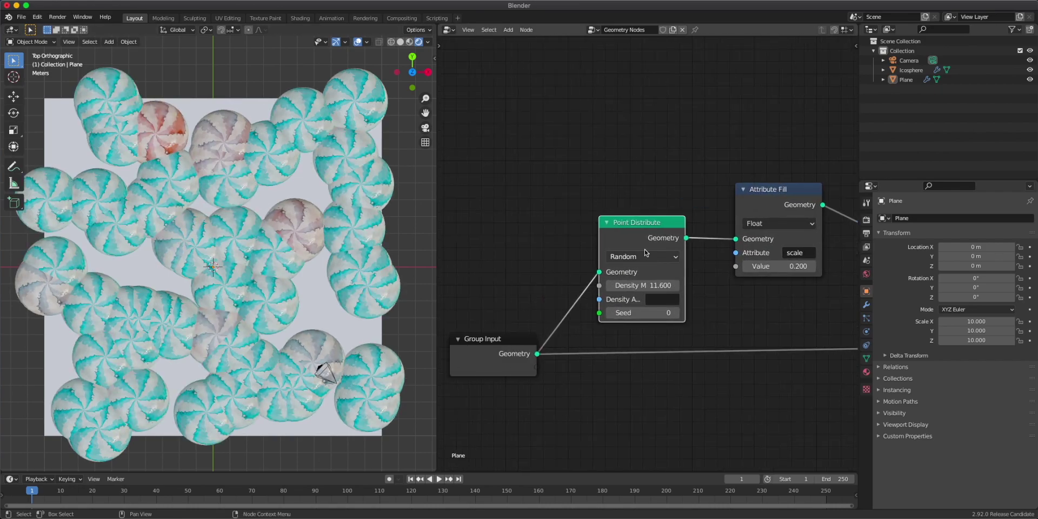
Step: Switch Point Distribute to Poisson Disk and set its minimum distance to 0.400 and maximum density to 110.900
left_click_drag(646, 250, 623, 216)
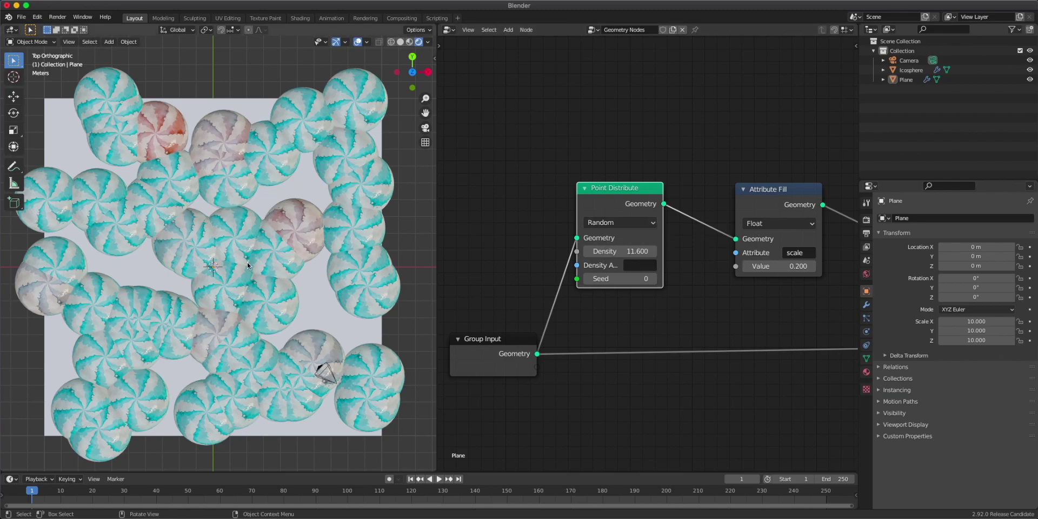
left_click(624, 223)
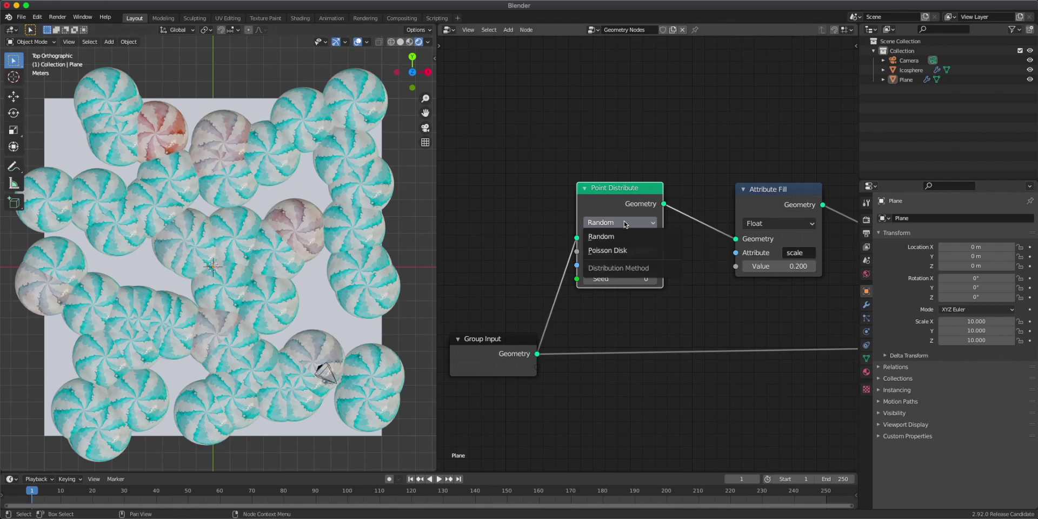
left_click(631, 251)
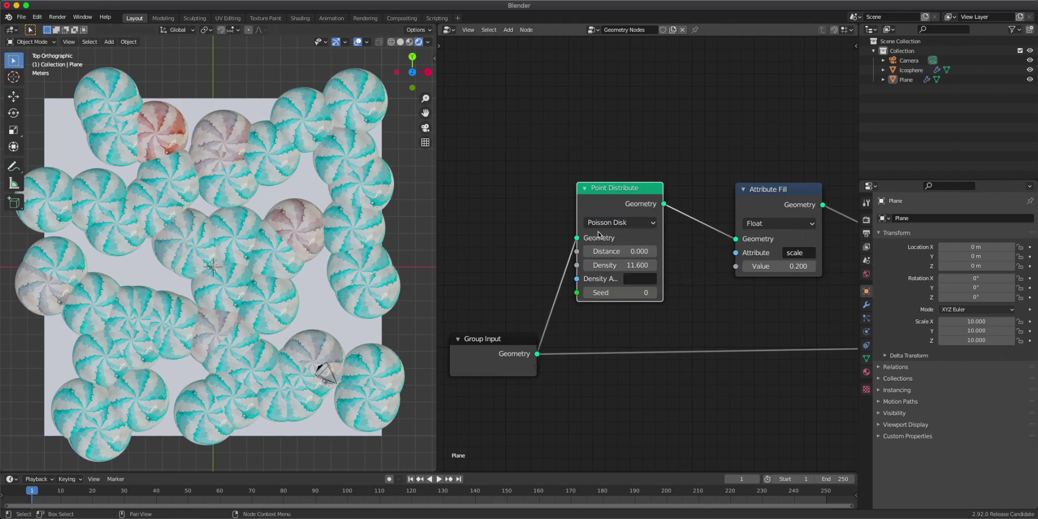
left_click_drag(495, 353, 452, 346)
left_click_drag(600, 197, 579, 190)
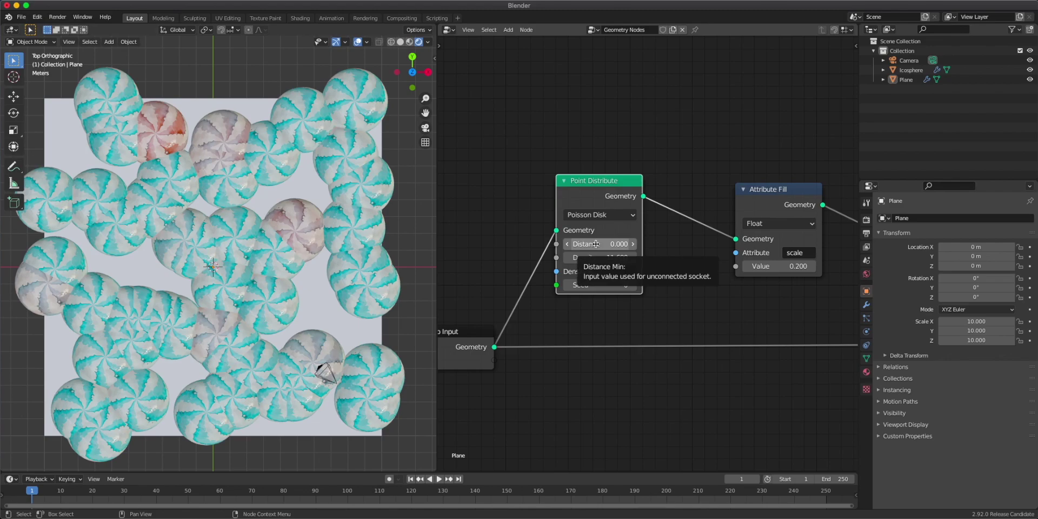
left_click_drag(601, 244, 643, 258)
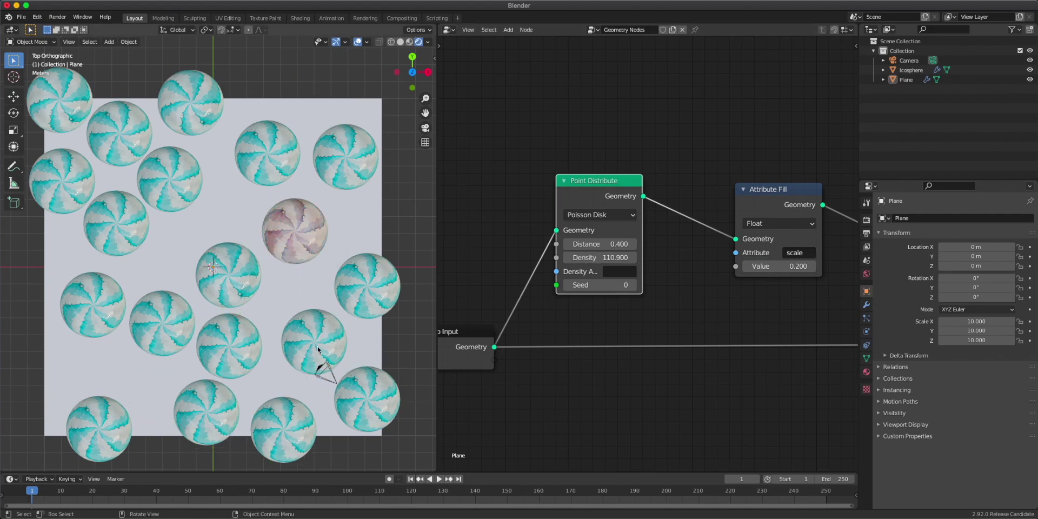
Step: Insert an Attribute Randomize node between Attribute Fill and Point Instance
scroll(318, 350, "down", 1)
scroll(533, 271, "down", 3)
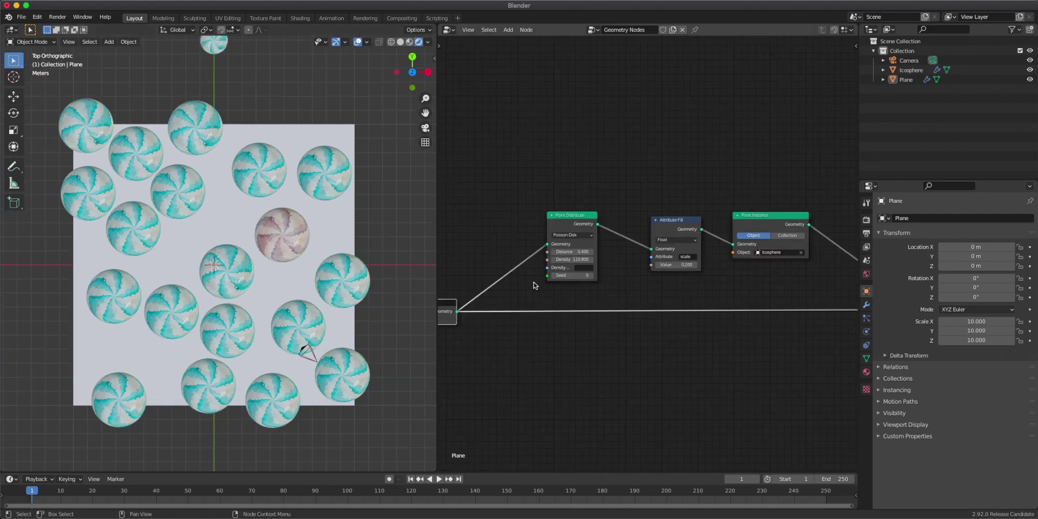
scroll(529, 276, "up", 3)
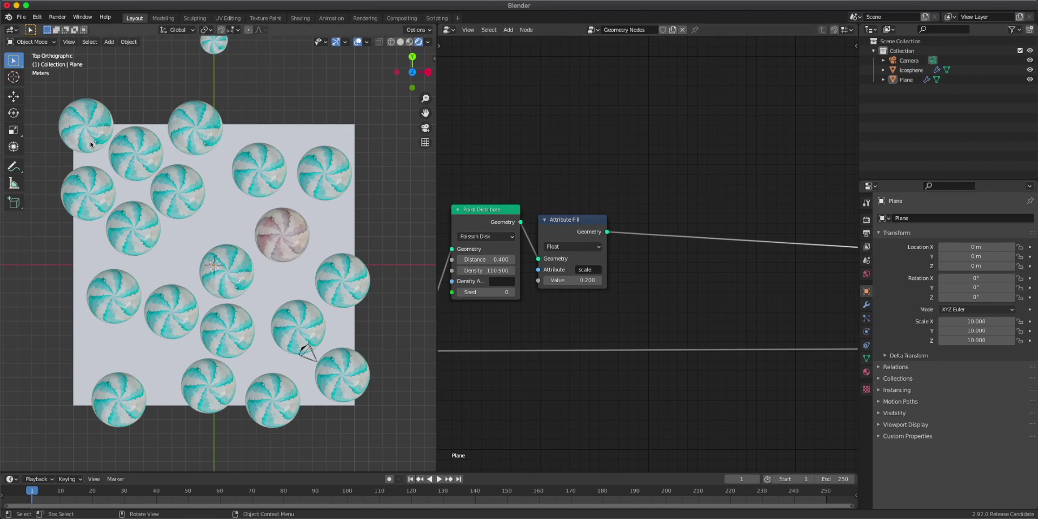
key("shift+a")
mouse_move(626, 122)
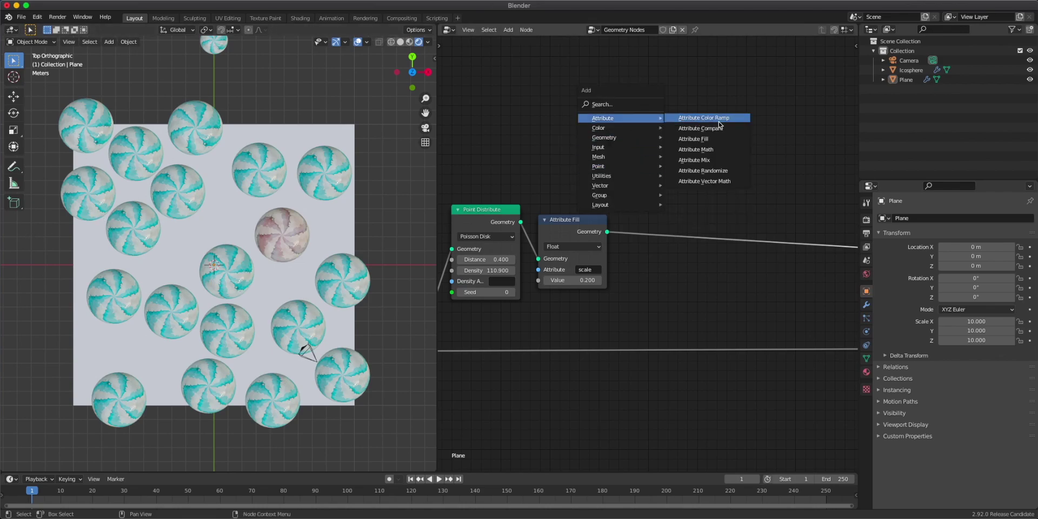
left_click(726, 175)
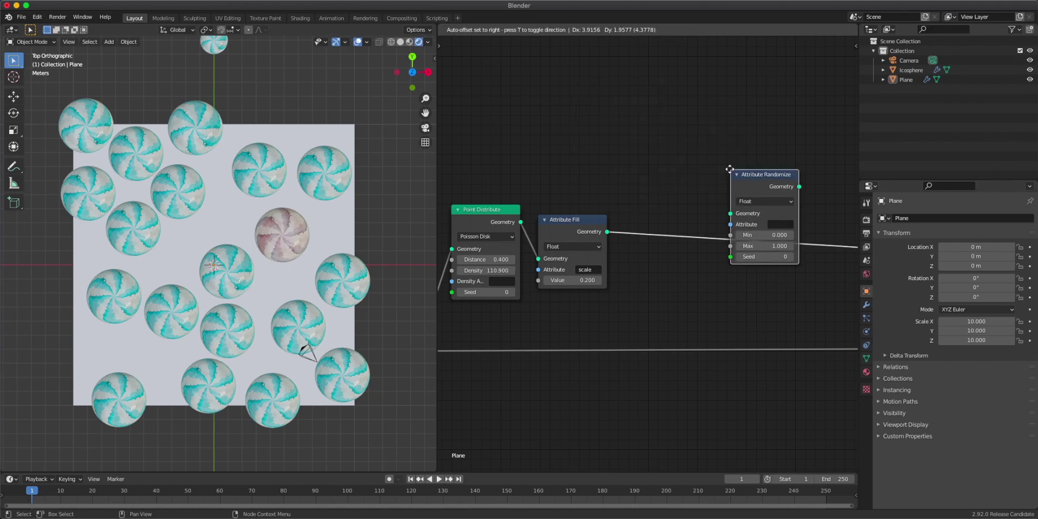
left_click(660, 190)
Step: Try the Vector and Boolean data types on the Attribute Randomize node and return it to Float
scroll(811, 191, "up", 7)
left_click(615, 250)
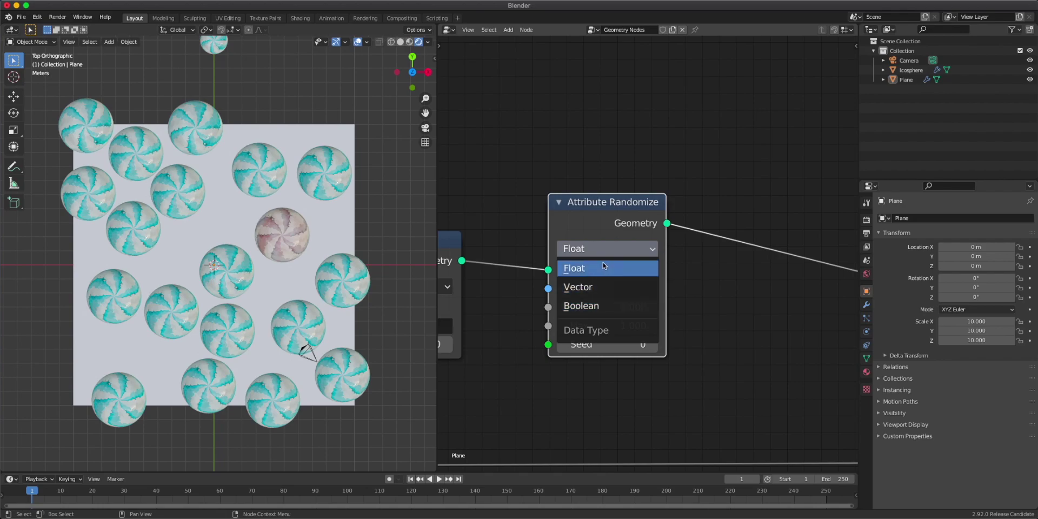
left_click(604, 287)
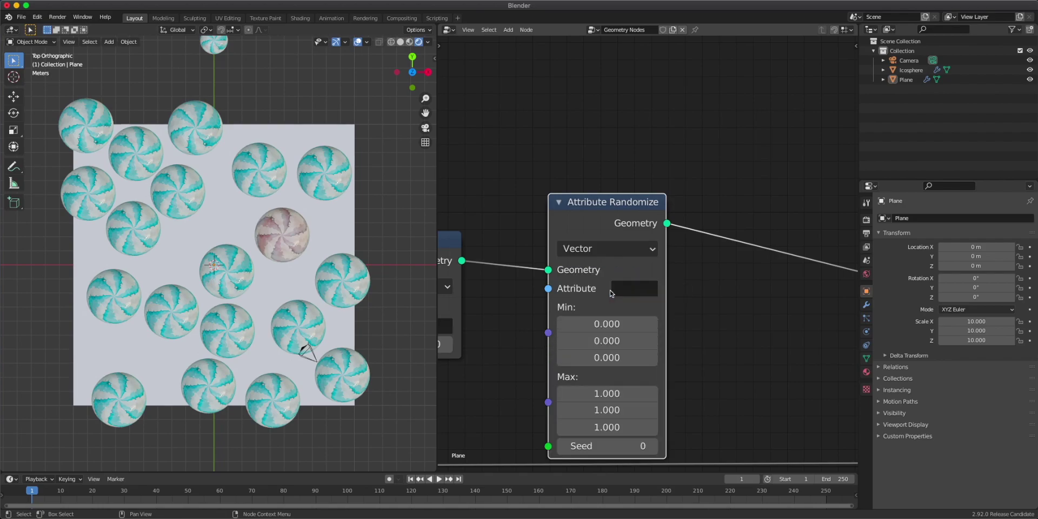
left_click(607, 249)
left_click(620, 308)
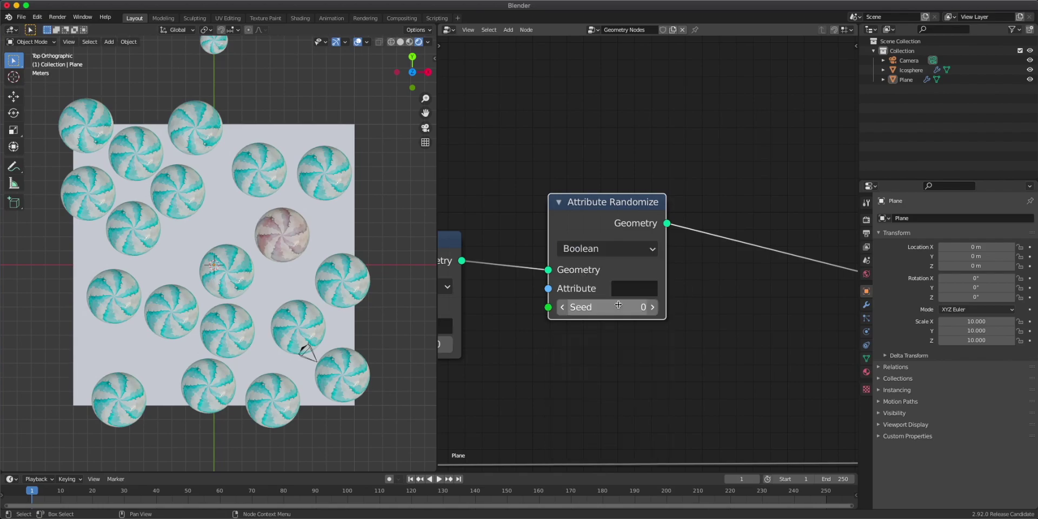
left_click(612, 248)
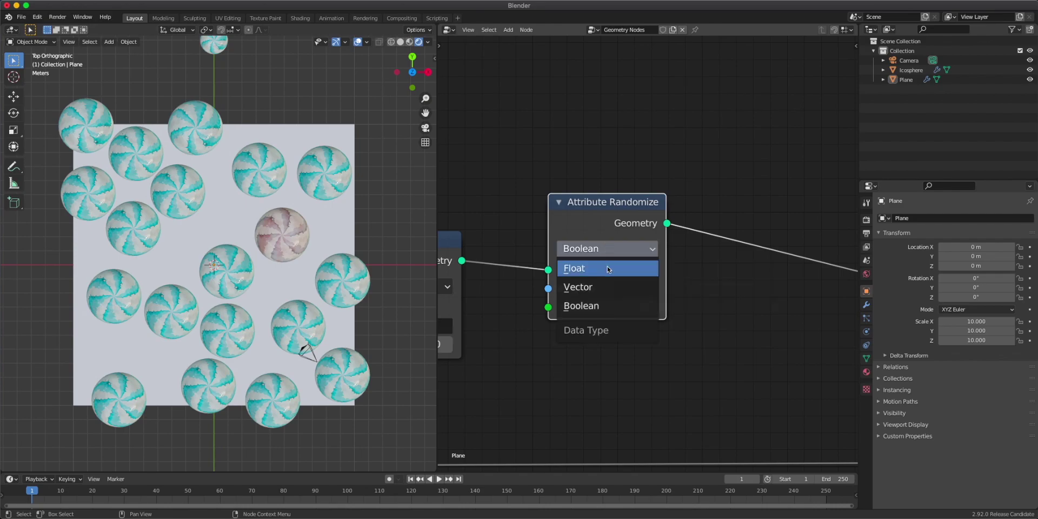
left_click(608, 268)
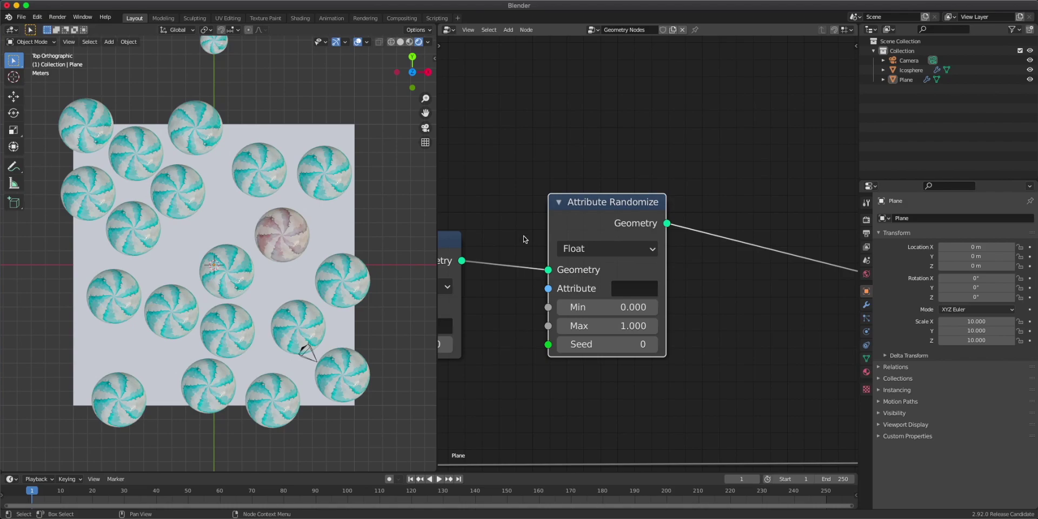
Step: Set the Attribute Randomize attribute to "scale" and reposition the Attribute Fill node beside it
left_click(627, 288)
type("scale")
key("Return")
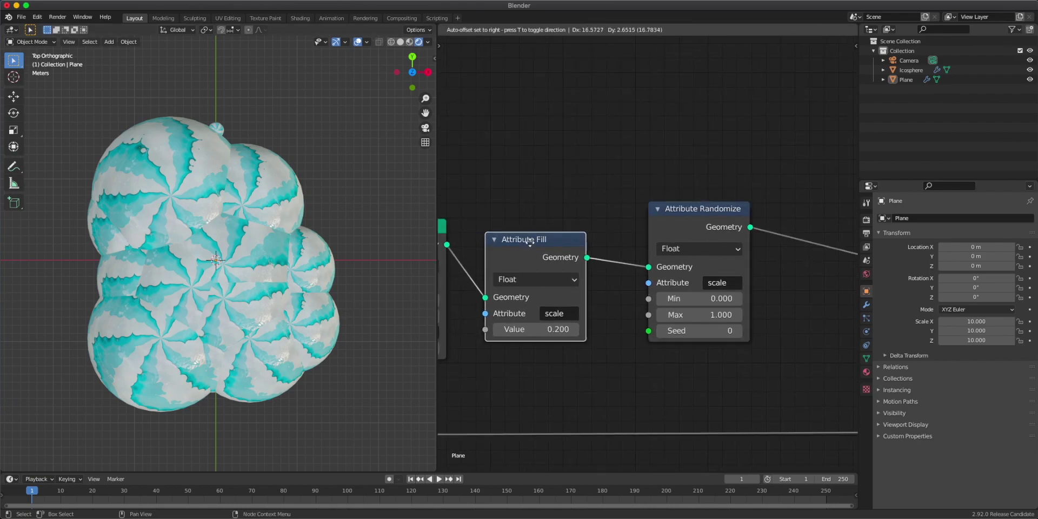
left_click(530, 242)
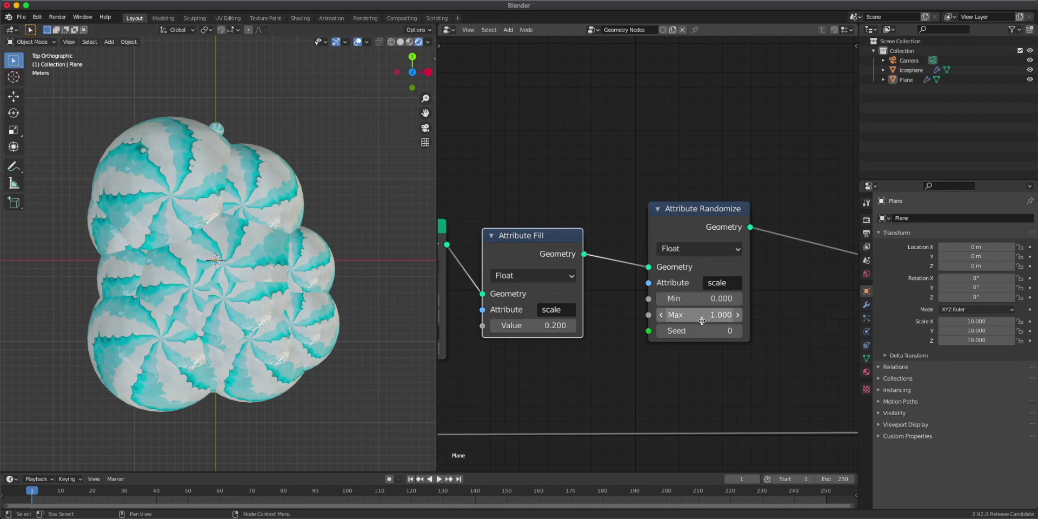
Step: Set the Attribute Randomize node's minimum to 0.05 and its maximum to 0.110
scroll(127, 354, "up", 1)
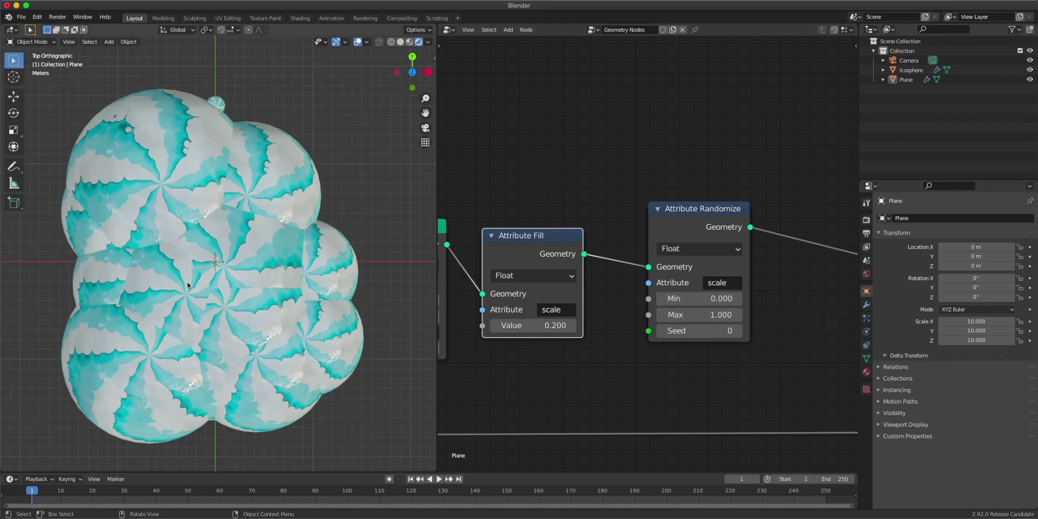
left_click_drag(716, 315, 683, 316)
left_click_drag(682, 315, 694, 299)
double_click(698, 298)
type("0.0")
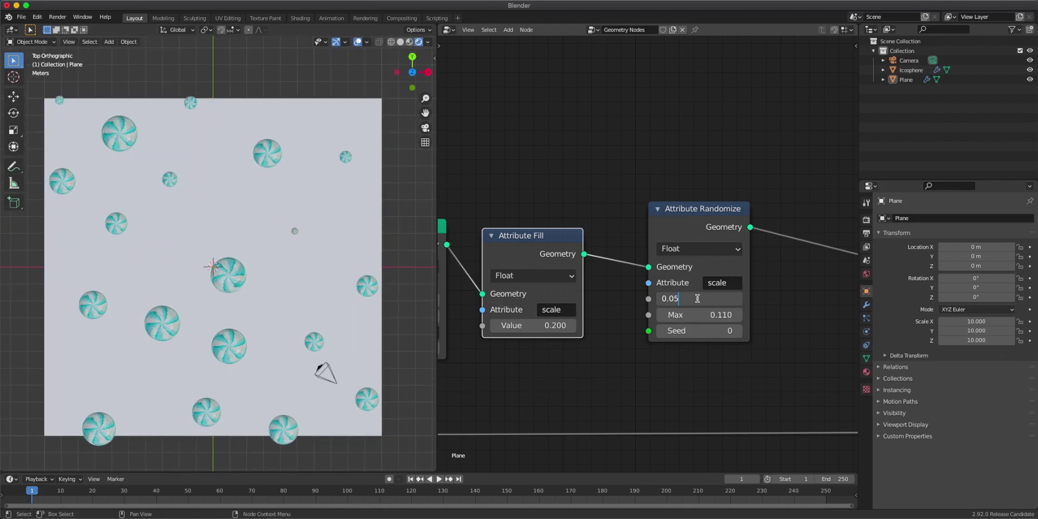
key("Return")
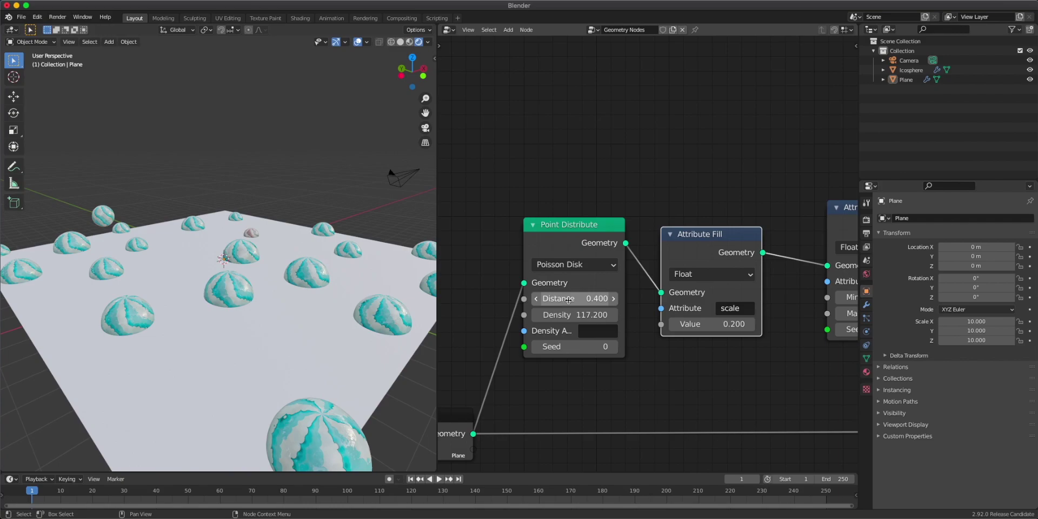
Step: Set the Point Distribute minimum distance to 0.2 and view the plane from the top
left_click(574, 299)
type("0.2")
key("Return")
key("KP_7")
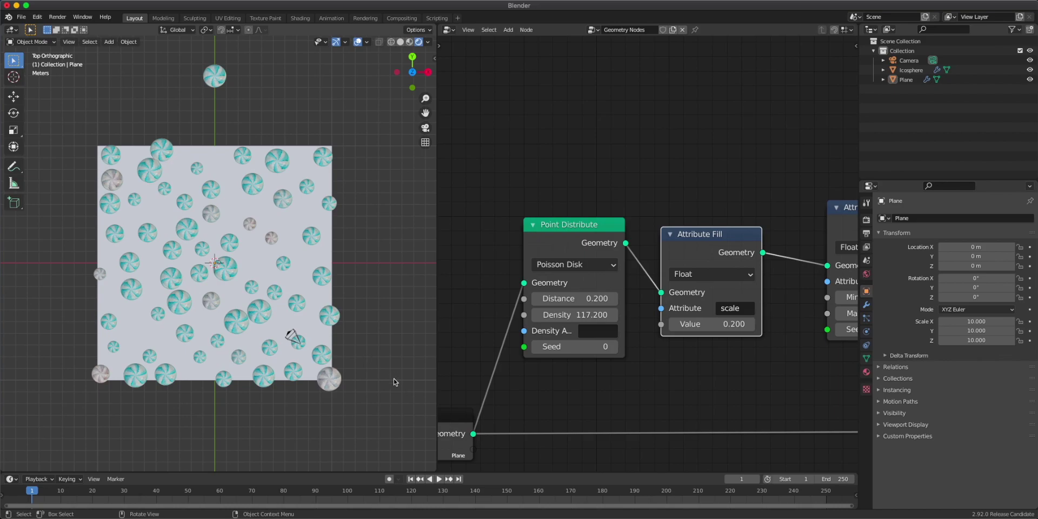
Step: Examine from the side and in perspective how the scattered spheres sit relative to the plane surface
middle_click_drag(393, 380, 342, 318)
left_click(424, 80)
scroll(184, 259, "up", 6)
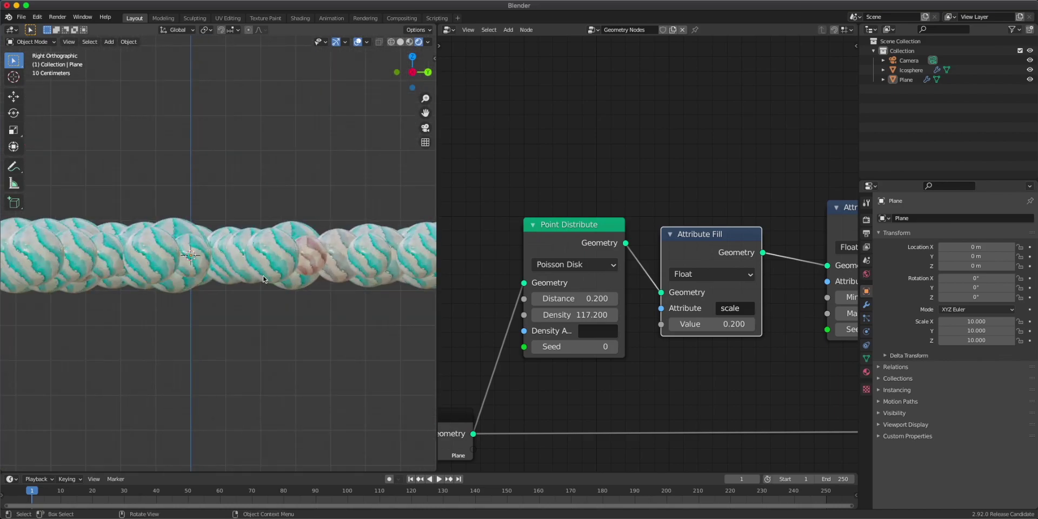
middle_click_drag(166, 251, 158, 325)
scroll(217, 256, "up", 3)
scroll(269, 294, "down", 10)
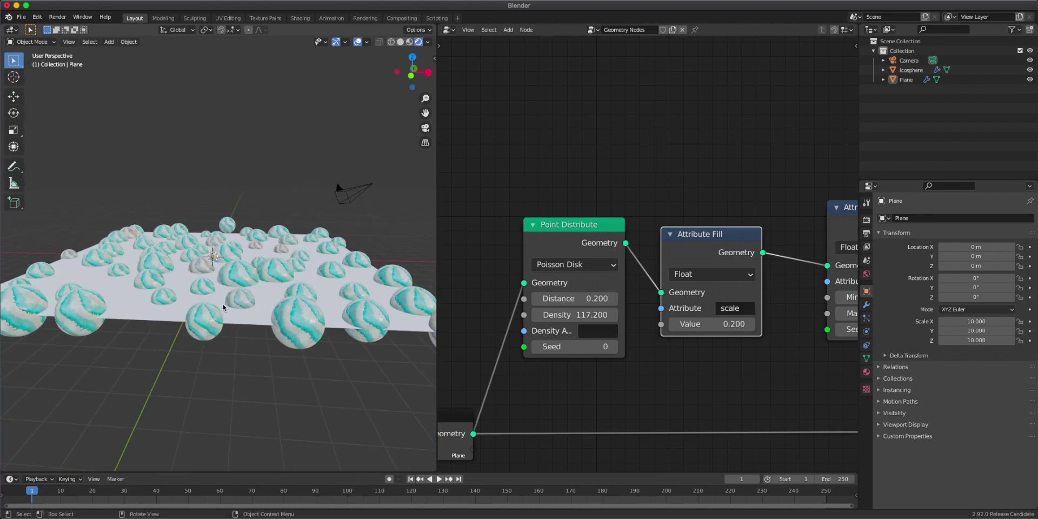
middle_click_drag(220, 304, 204, 345)
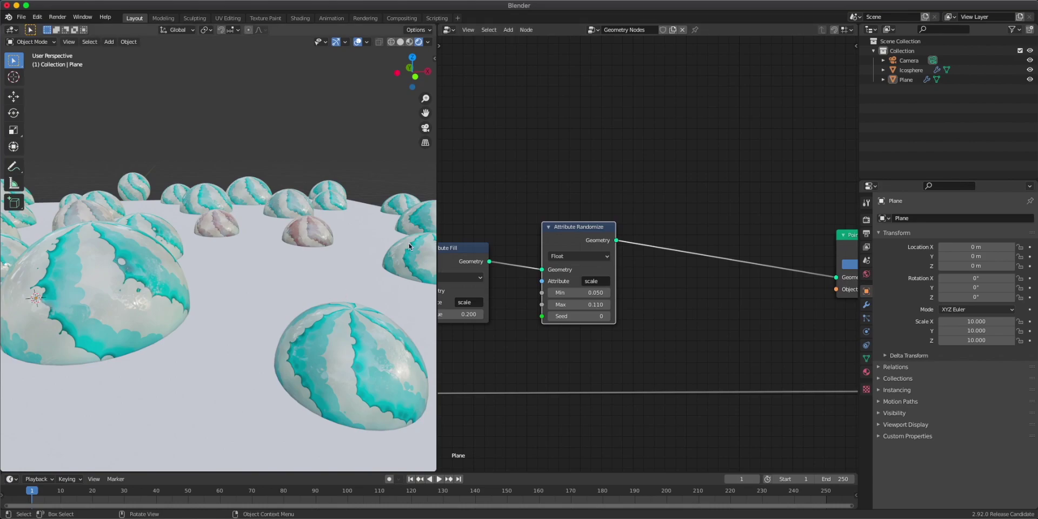
Step: Insert an Attribute Vector Math node between Attribute Randomize and Point Instance
key("shift+a")
mouse_move(662, 155)
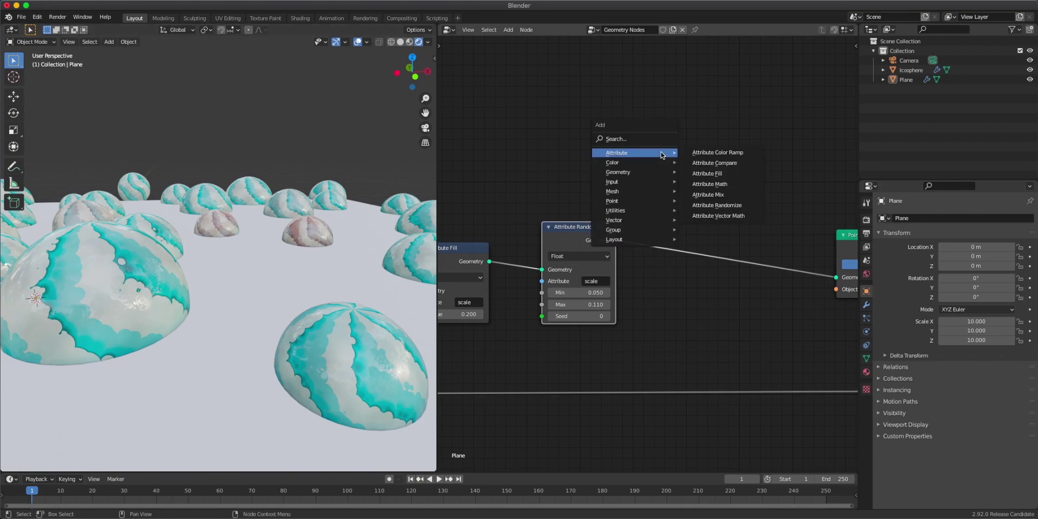
left_click(746, 216)
left_click(695, 202)
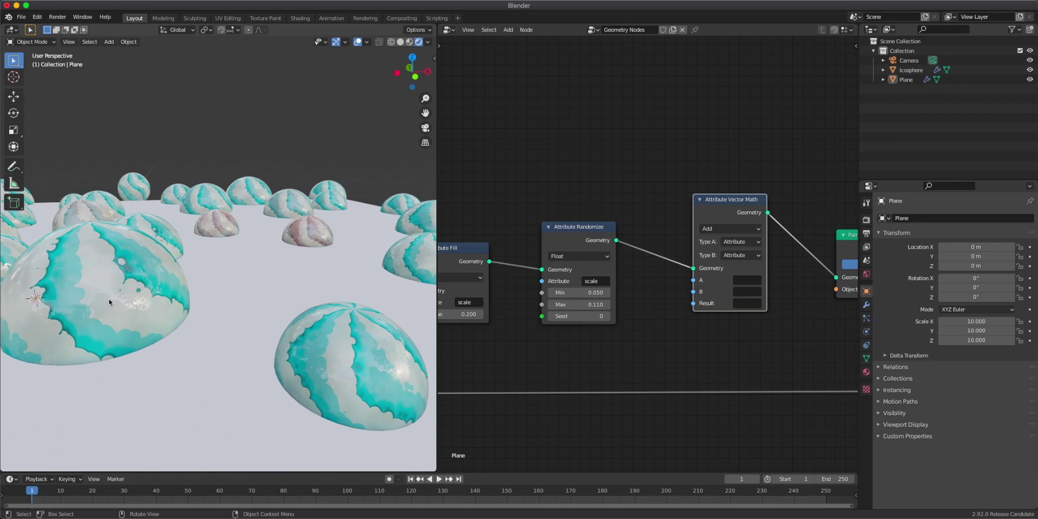
Step: Try the Vector type for inputs A and B of the Attribute Vector Math node and return both to Attribute
scroll(560, 201, "up", 6)
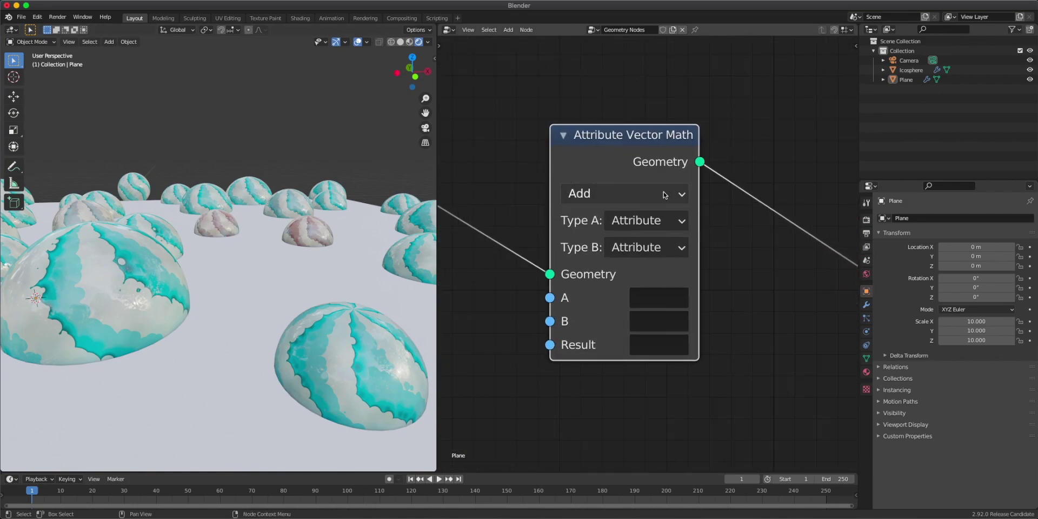
left_click(634, 198)
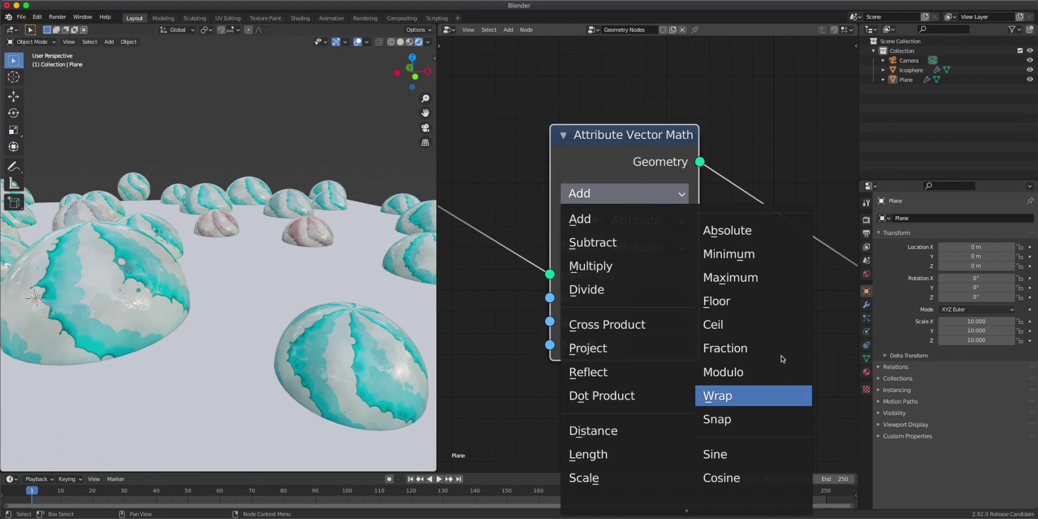
key("Escape")
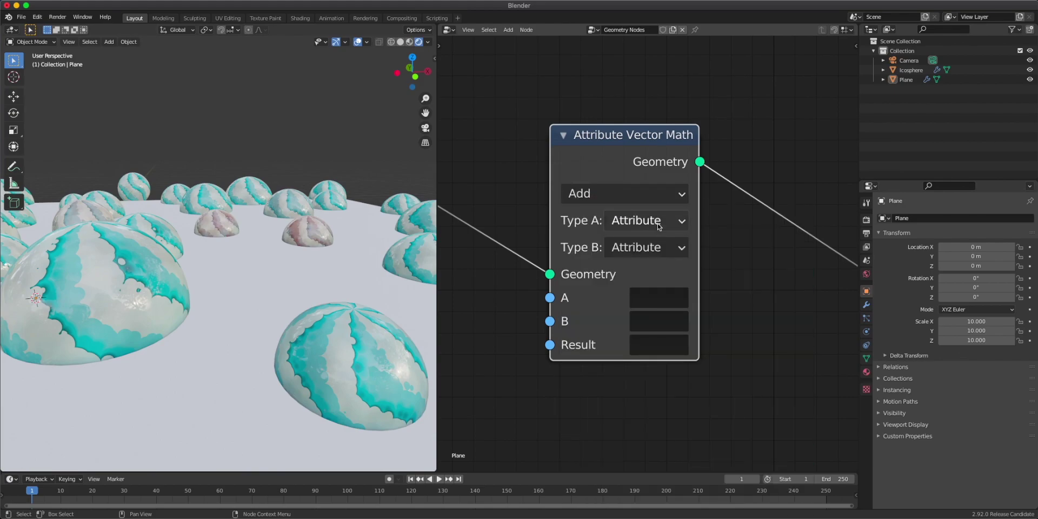
left_click(646, 221)
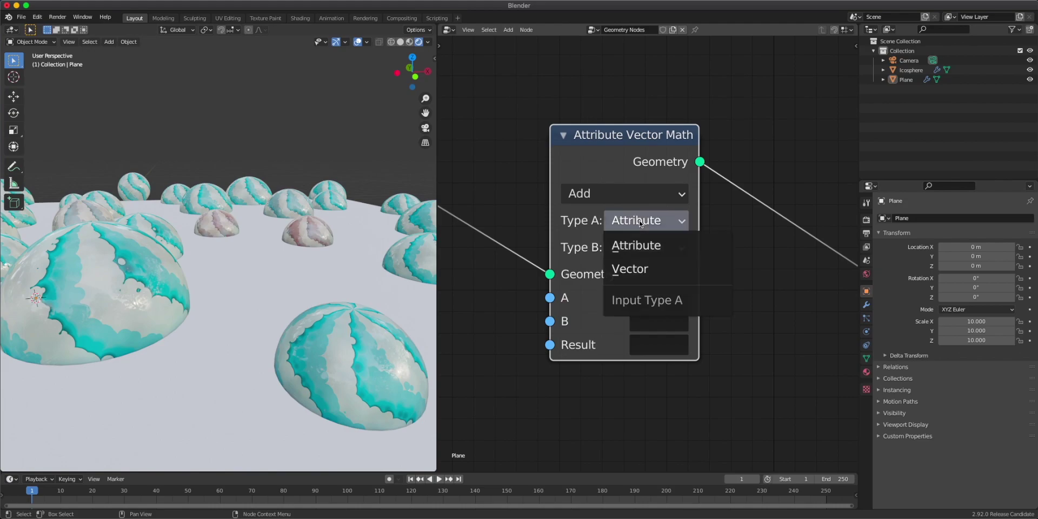
left_click(647, 268)
key("ctrl+z")
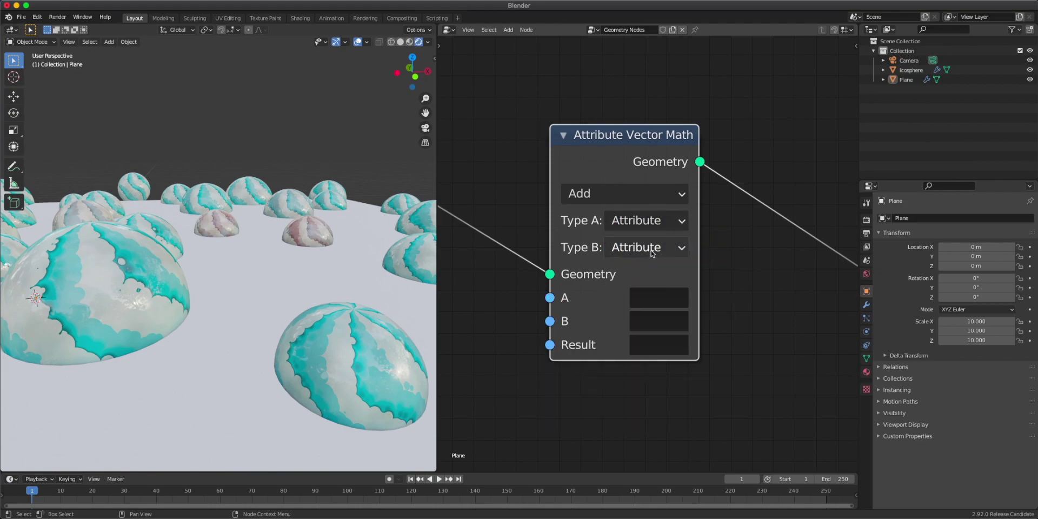
left_click(652, 249)
left_click(653, 297)
left_click(648, 254)
left_click(649, 273)
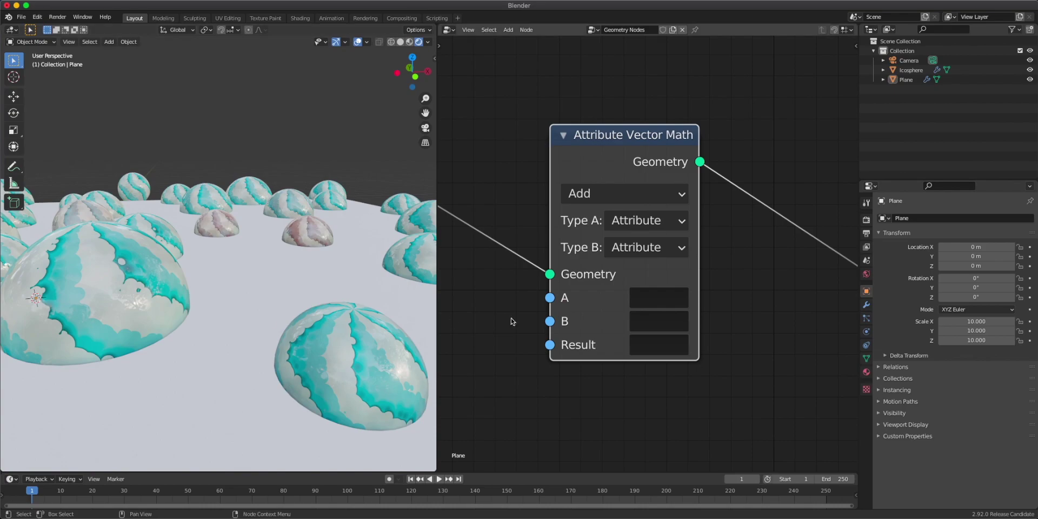
Step: Fill in the Attribute Vector Math node with "position" as input A, "scale" as input B and "position" as the result
left_click(668, 298)
type("position")
key("Return")
left_click(657, 341)
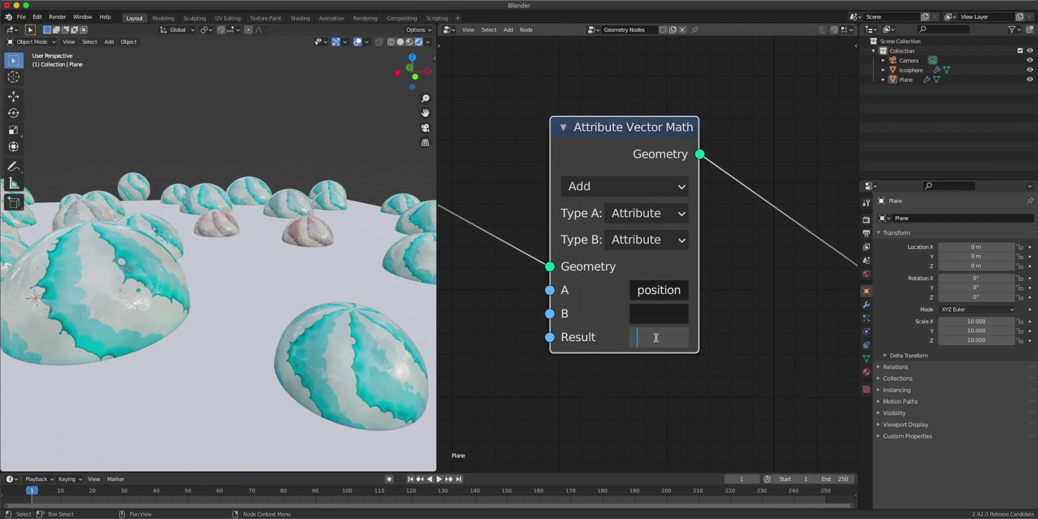
type("position")
key("Return")
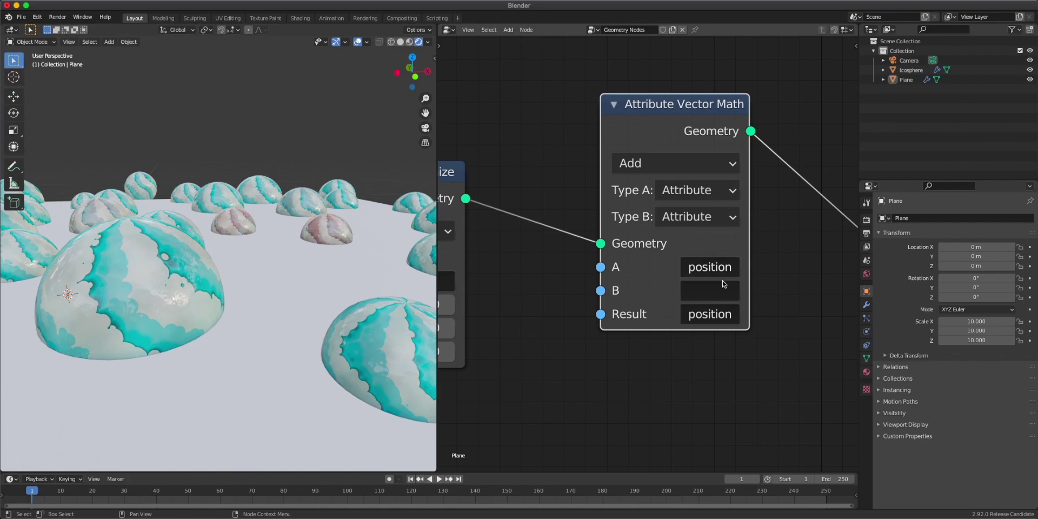
left_click(706, 293)
type("scale")
key("Return")
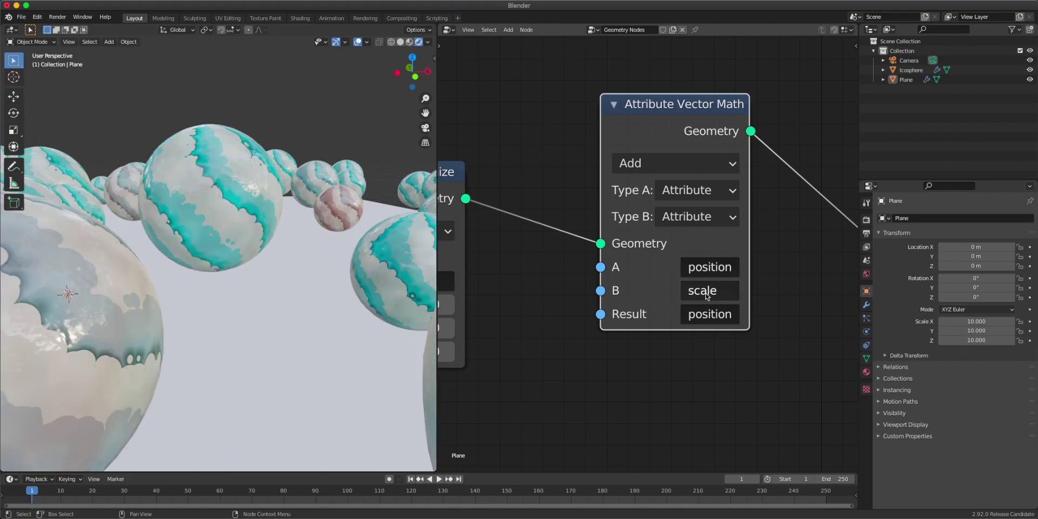
Step: Examine the offset spheres in perspective and right side view to see how they rest on the plane
middle_click_drag(390, 297, 254, 303)
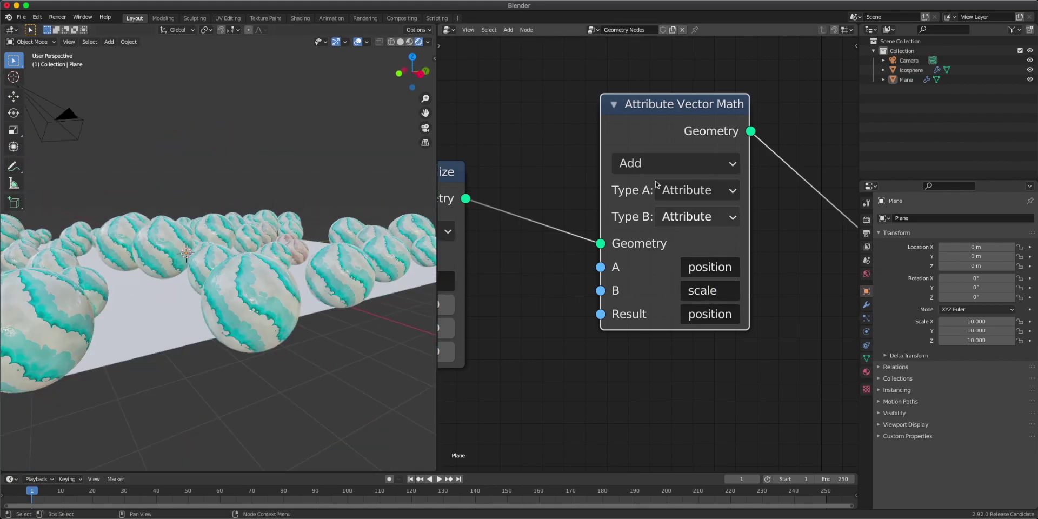
left_click(643, 163)
left_click(420, 75)
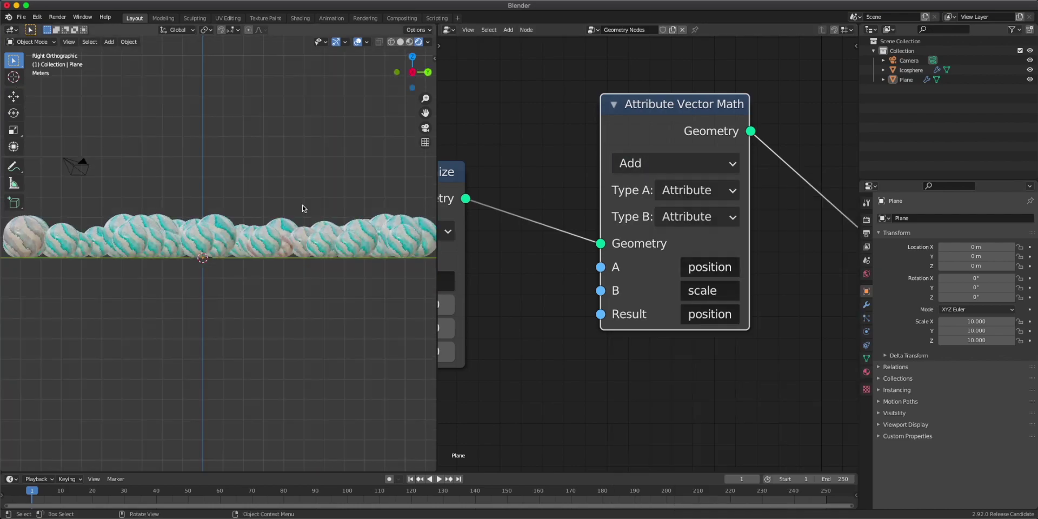
scroll(232, 294, "up", 3)
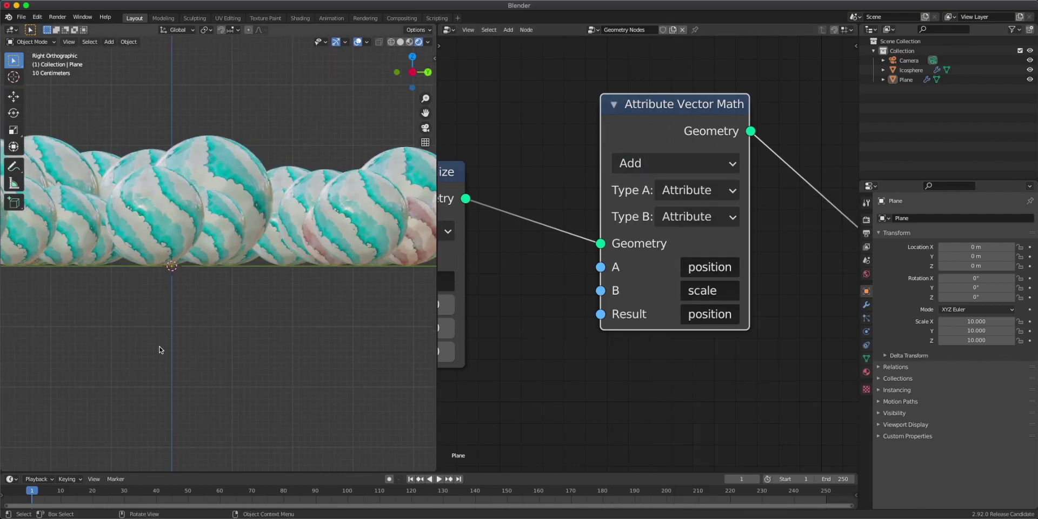
middle_click_drag(156, 289, 417, 290, "shift")
mouse_move(142, 267)
middle_mouse_down("shift")
mouse_move(348, 301)
mouse_move(219, 257)
mouse_move(271, 307)
middle_mouse_up("shift")
scroll(271, 307, "down", 10)
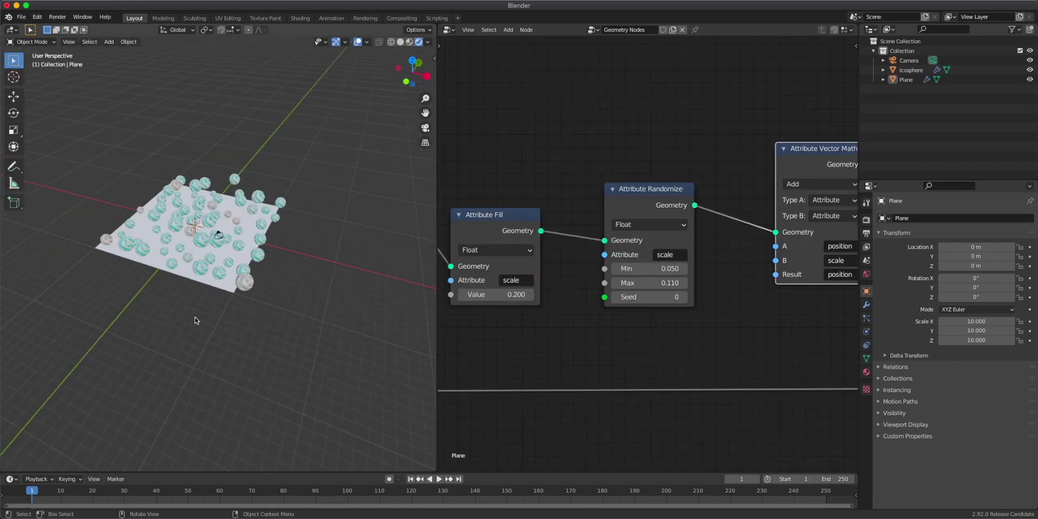
Step: Try maximum values of 115.510 and 5.810 on the Attribute Randomize node and settle on 0.100
left_click_drag(644, 283, 699, 283)
scroll(289, 321, "down", 20)
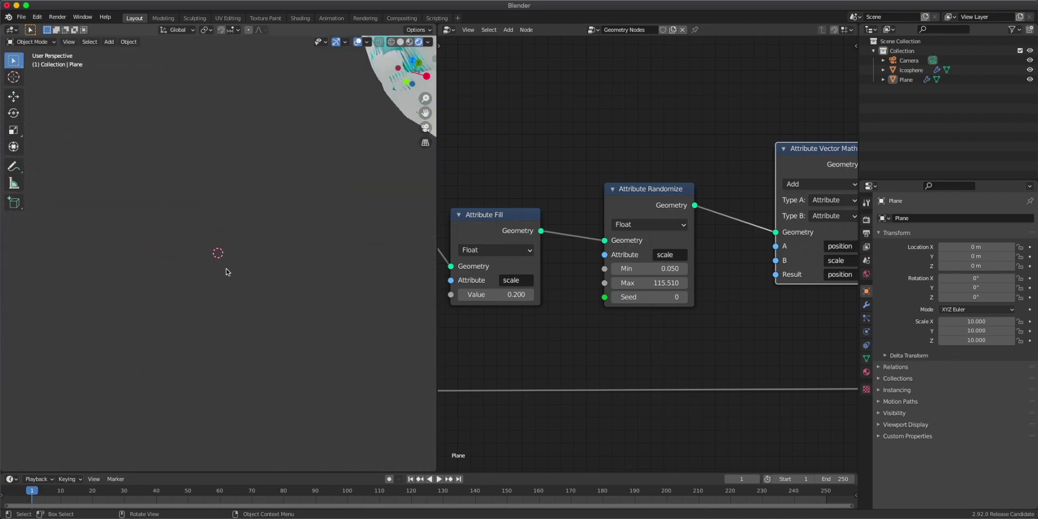
scroll(227, 272, "down", 15)
left_click_drag(674, 283, 622, 282)
middle_click_drag(294, 199, 335, 162)
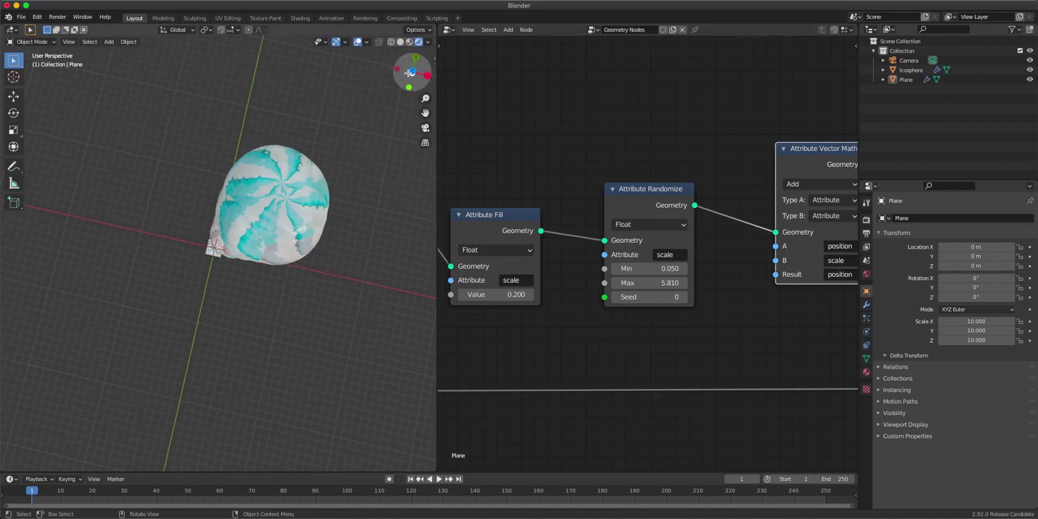
left_click(410, 73)
left_click(410, 72)
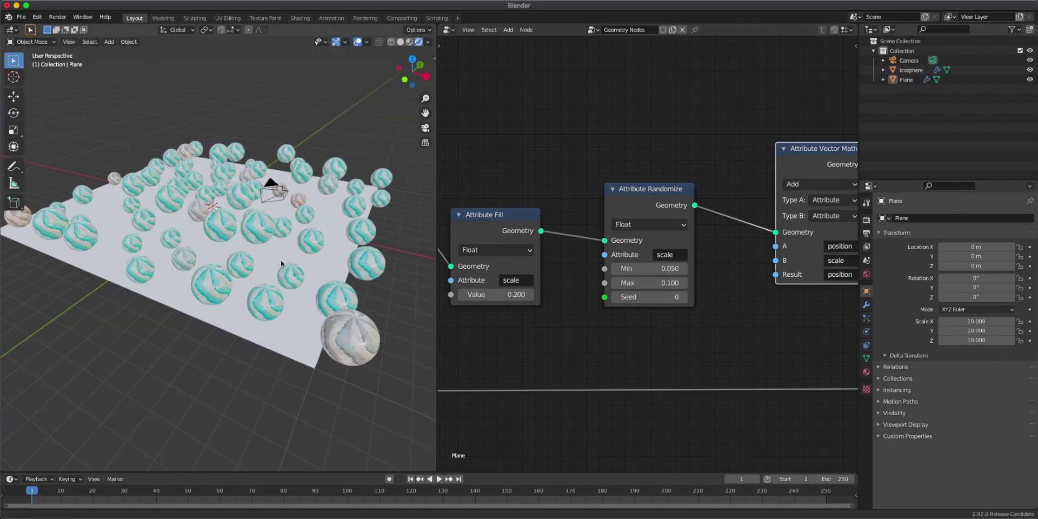
scroll(280, 262, "down", 5)
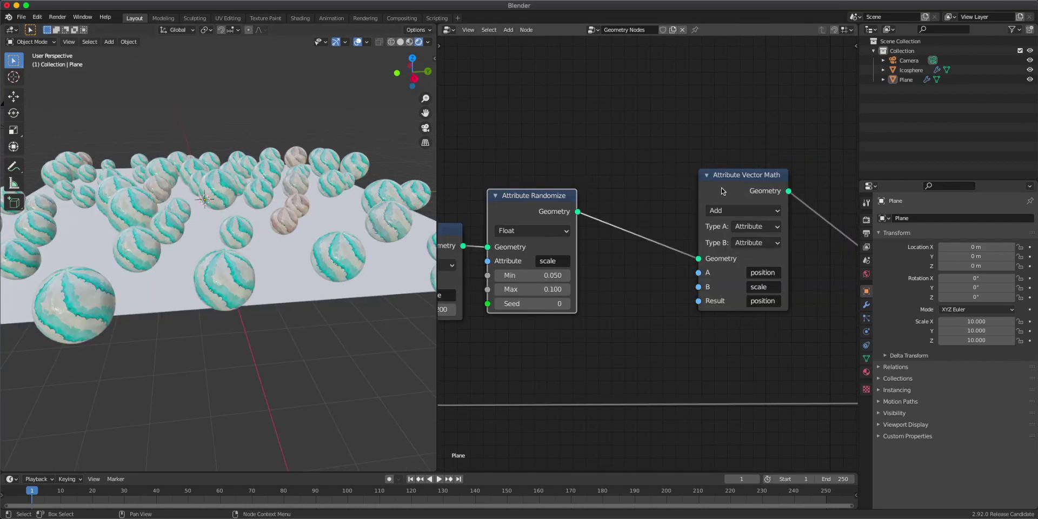
Step: Duplicate the Attribute Vector Math node and place the copy between Attribute Randomize and the original
key("shift+d")
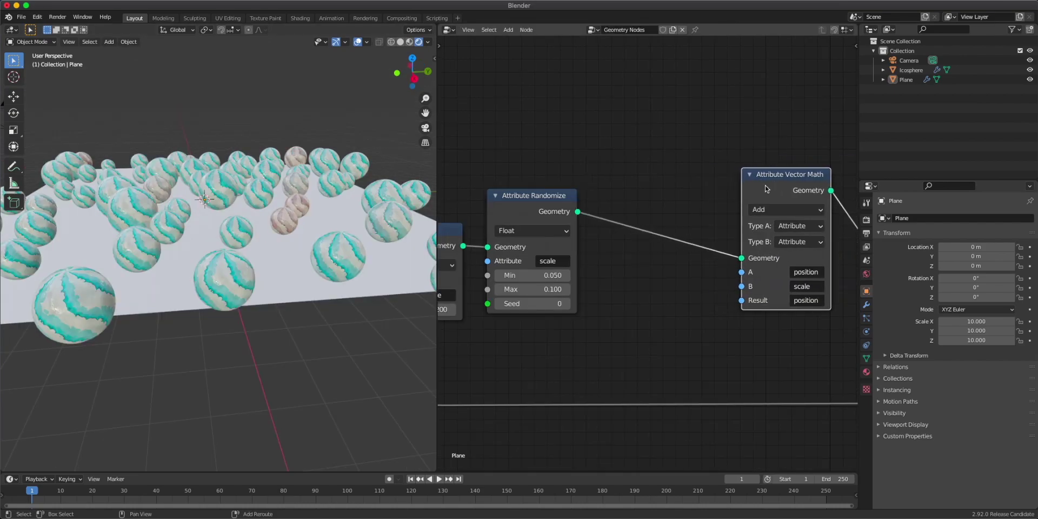
left_click(642, 184)
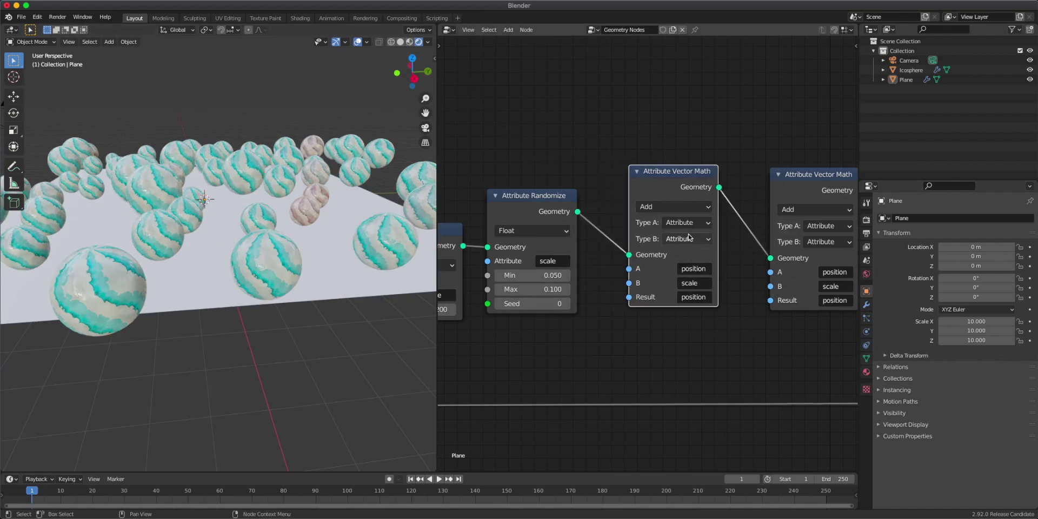
left_click_drag(670, 183, 676, 187)
Step: Clear the A, B and Result attribute names of the duplicated Attribute Vector Math node
left_click(706, 273)
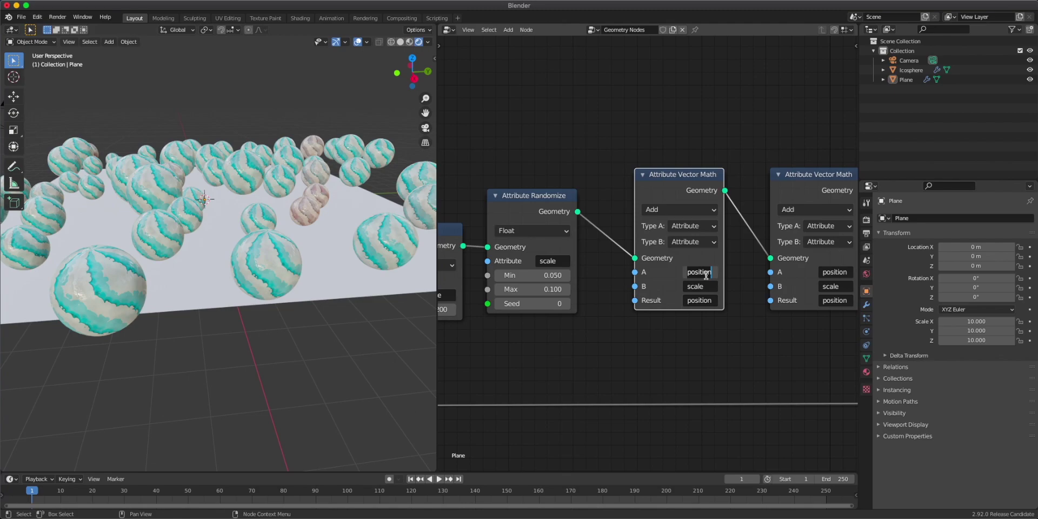
key("BackSpace")
key("Return")
left_click(706, 290)
key("BackSpace")
key("Return")
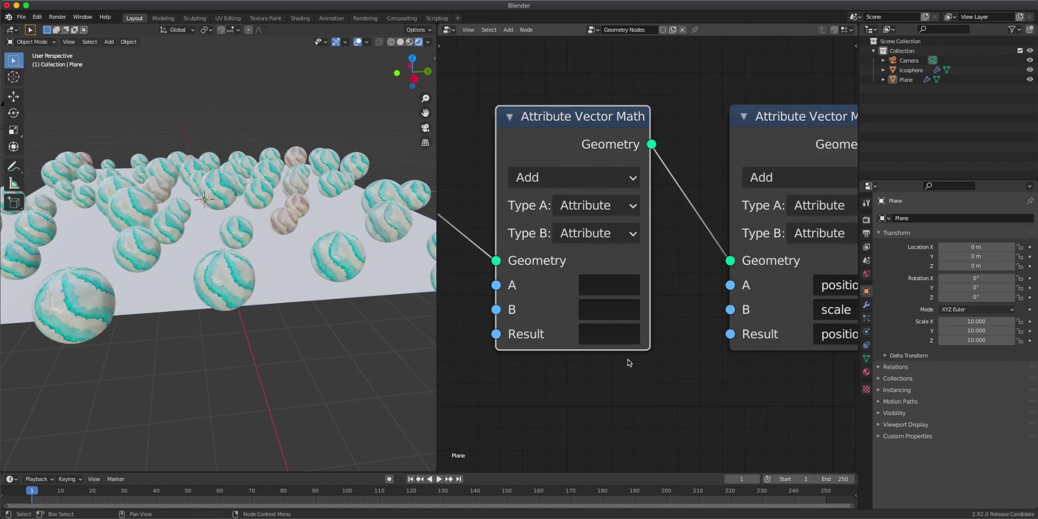
Step: Enter "scale" as input A and "zcomponentofscale" as the result of the duplicated Attribute Vector Math node
left_click(617, 291)
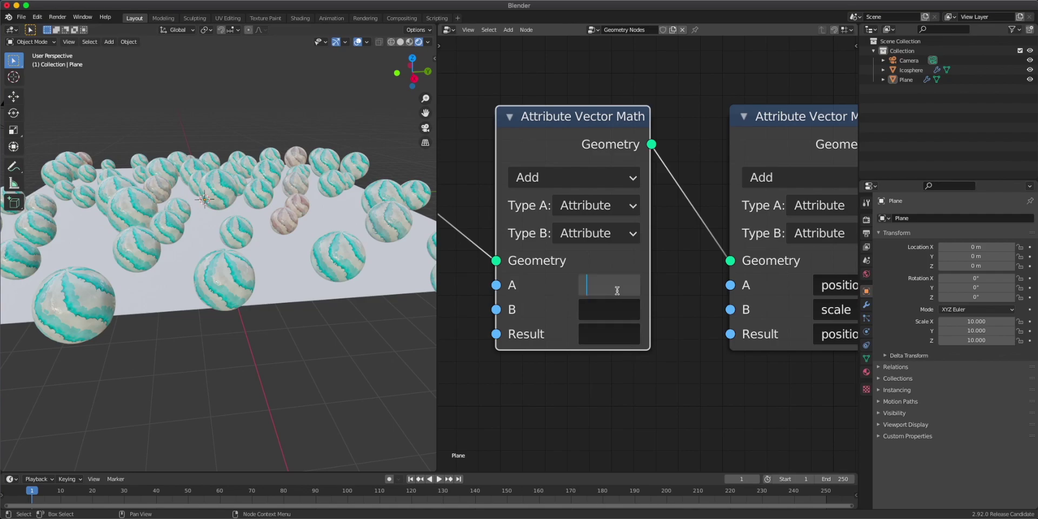
type("scale")
key("Return")
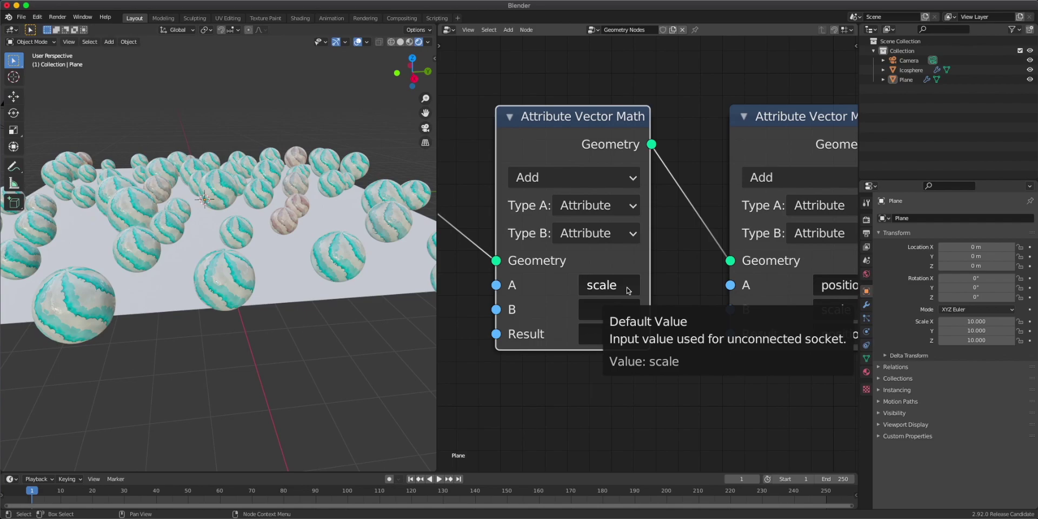
left_click(598, 335)
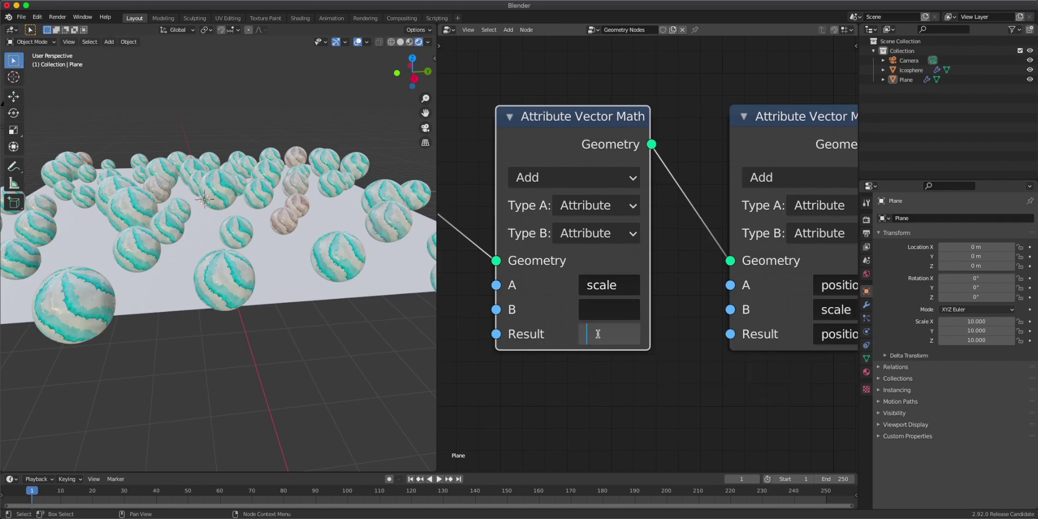
type("compene")
key("BackSpace")
key("BackSpace")
key("BackSpace")
type("onentofsca")
type("le")
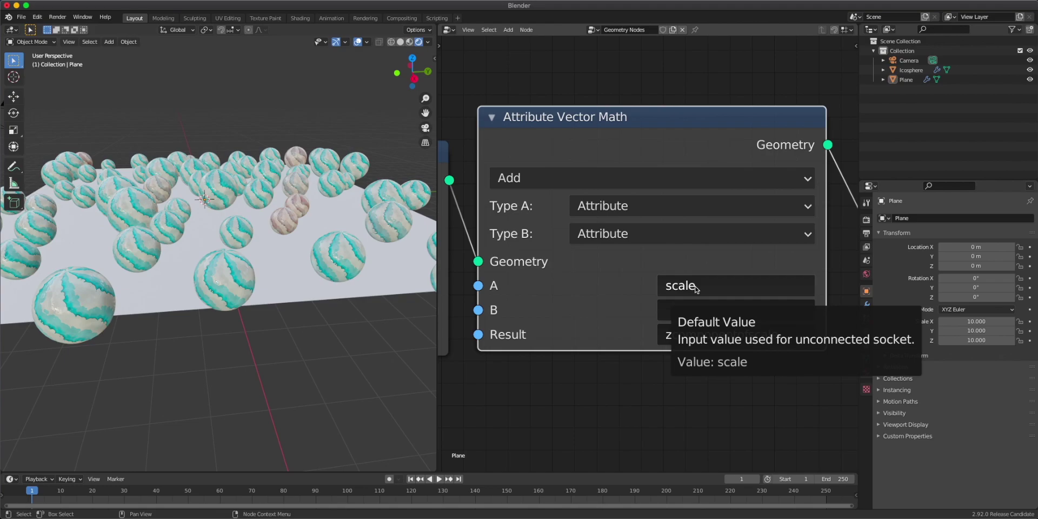
Step: Set the duplicated Attribute Vector Math node to Multiply, with Type B as Vector and a B vector of 0, 0, 1
left_click(631, 234)
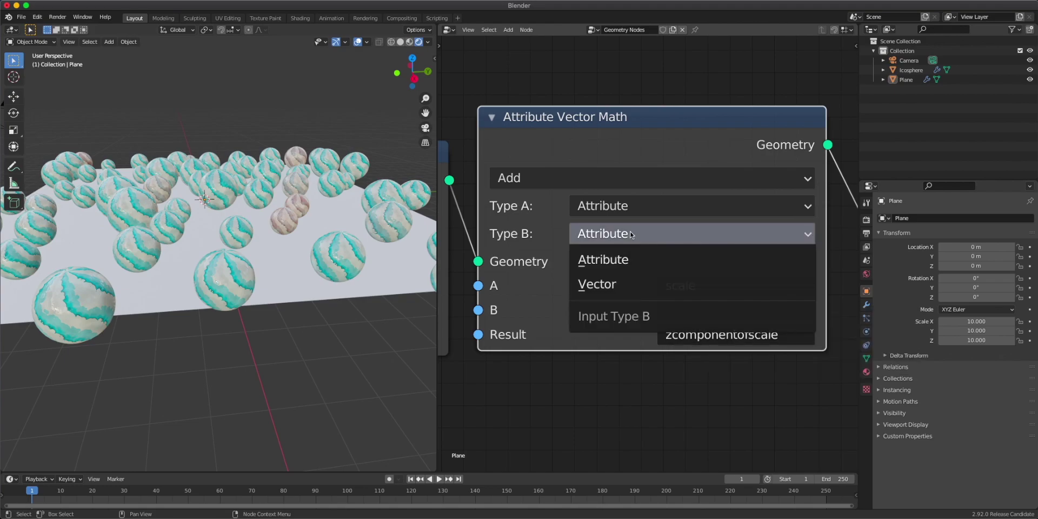
left_click(636, 285)
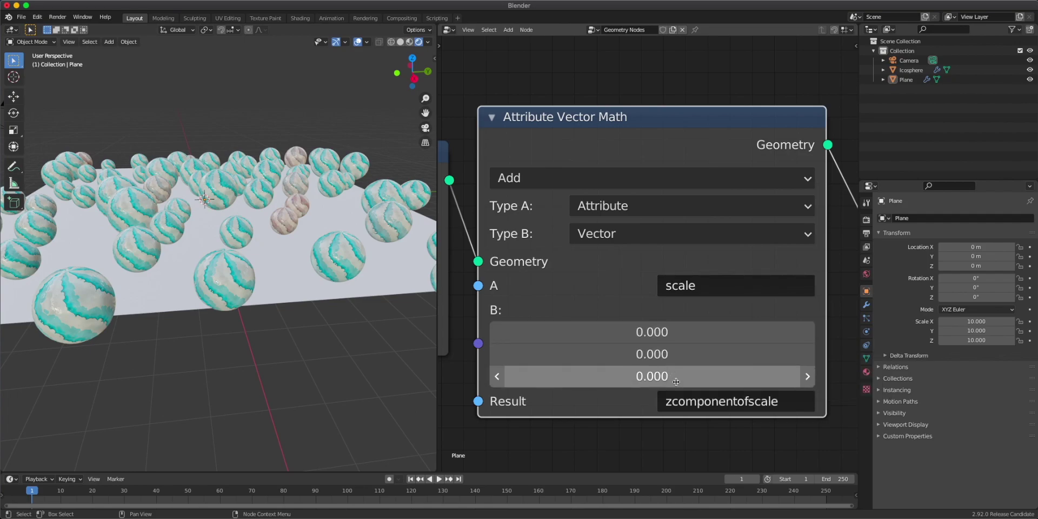
left_click(526, 179)
left_click(531, 253)
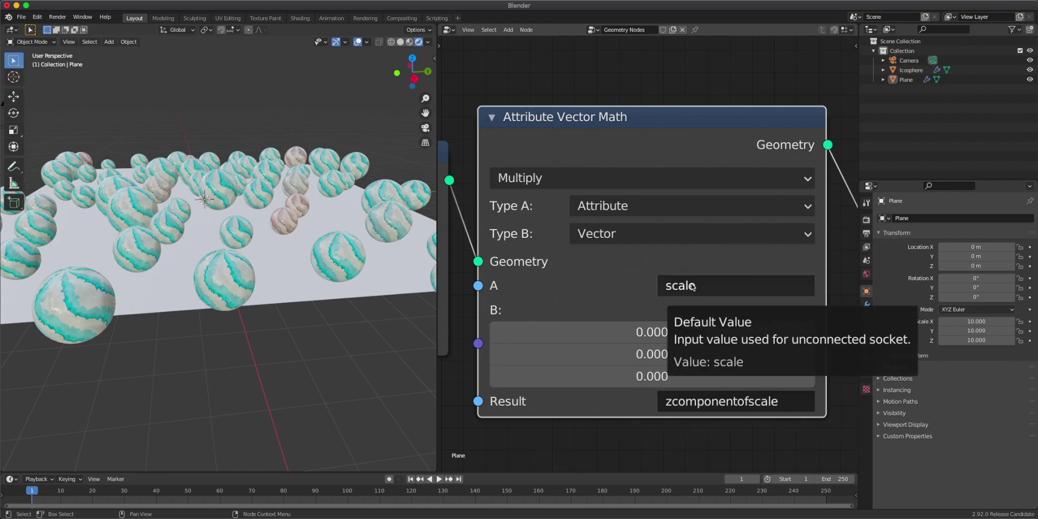
left_click(658, 377)
type("1")
key("Return")
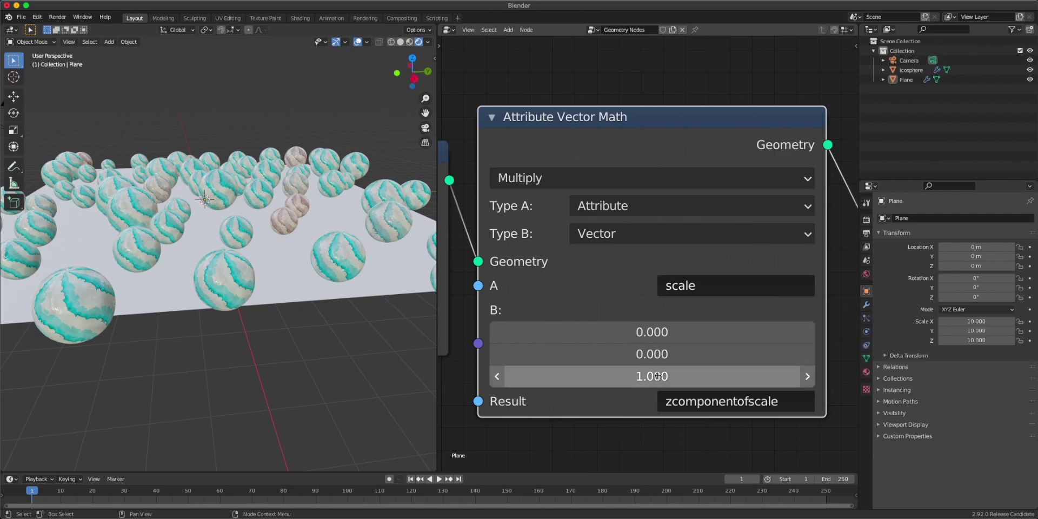
Step: Enter "zcomponentofscale" as input B of the Attribute Vector Math node that adds to position, spacing the neighbouring nodes apart
scroll(636, 352, "down", 2)
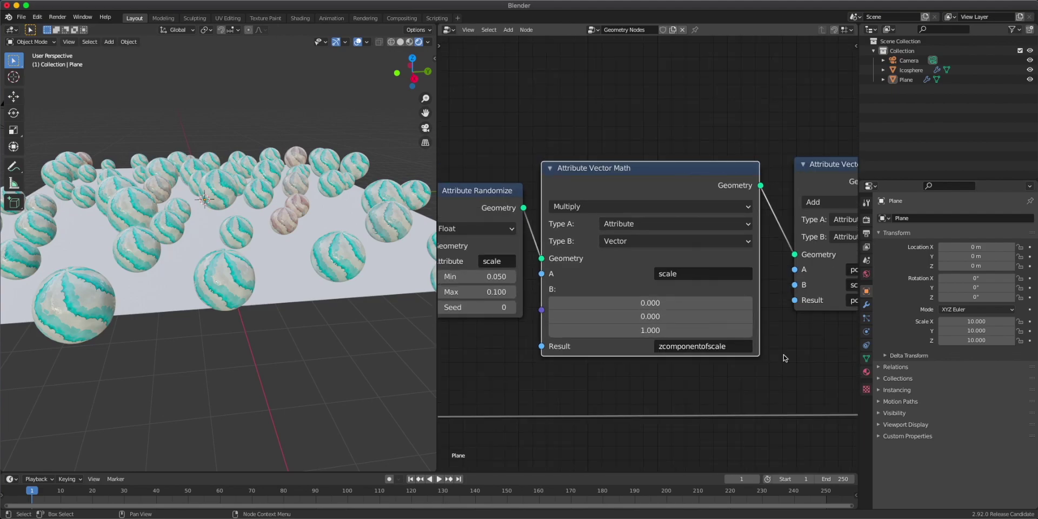
scroll(783, 357, "down", 1)
middle_click_drag(784, 357, 606, 356)
left_click_drag(760, 228, 770, 216)
scroll(754, 324, "down", 3)
middle_click_drag(750, 356, 594, 344)
left_click_drag(769, 402, 671, 360)
scroll(666, 283, "up", 5)
left_click(673, 305)
type("zcom")
type("ponent")
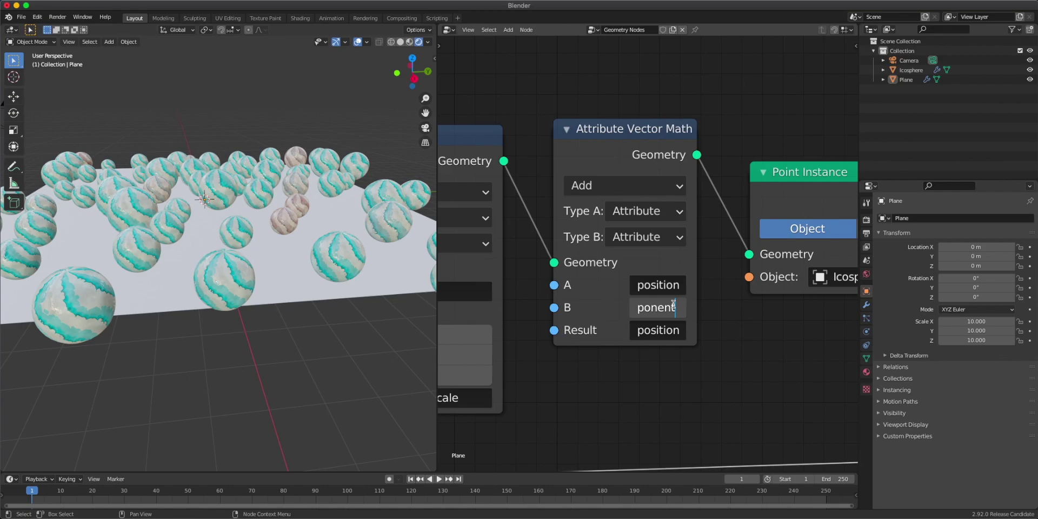
type("ofscale")
key("Return")
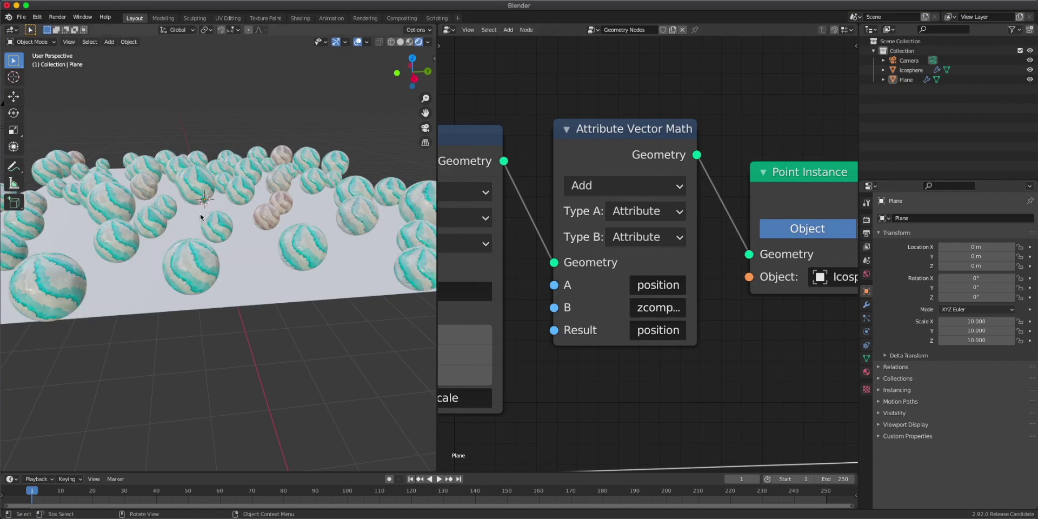
Step: Try a maximum of 2.600 on the scale Attribute Randomize node and set it back to 0.1
scroll(449, 363, "down", 8)
middle_click_drag(447, 365, 724, 348)
scroll(570, 310, "up", 1)
middle_click_drag(620, 322, 705, 347)
left_click_drag(709, 297, 784, 297)
scroll(144, 304, "down", 10)
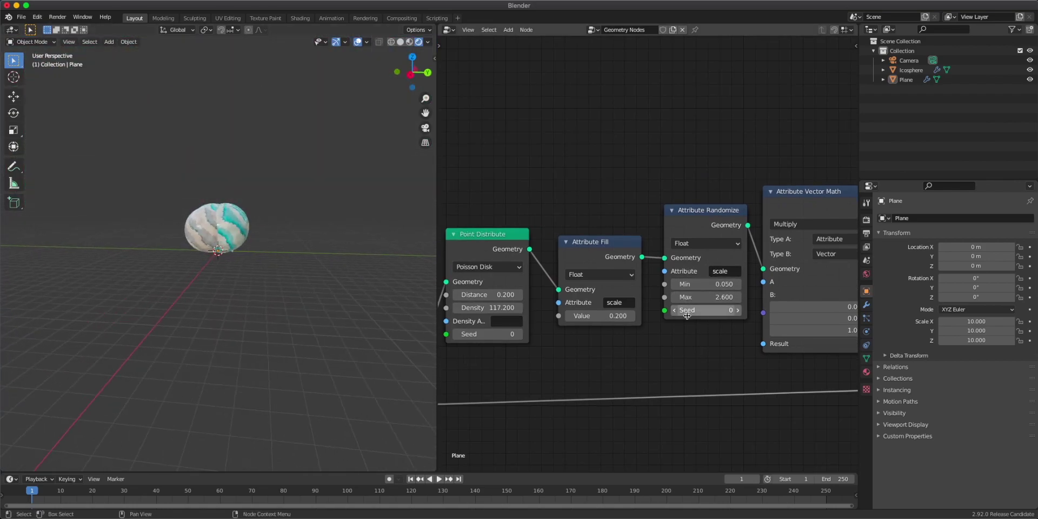
mouse_move(707, 296)
left_mouse_down()
mouse_move(768, 296)
mouse_move(676, 296)
mouse_move(709, 293)
left_mouse_up()
left_click(710, 293)
type("0.1")
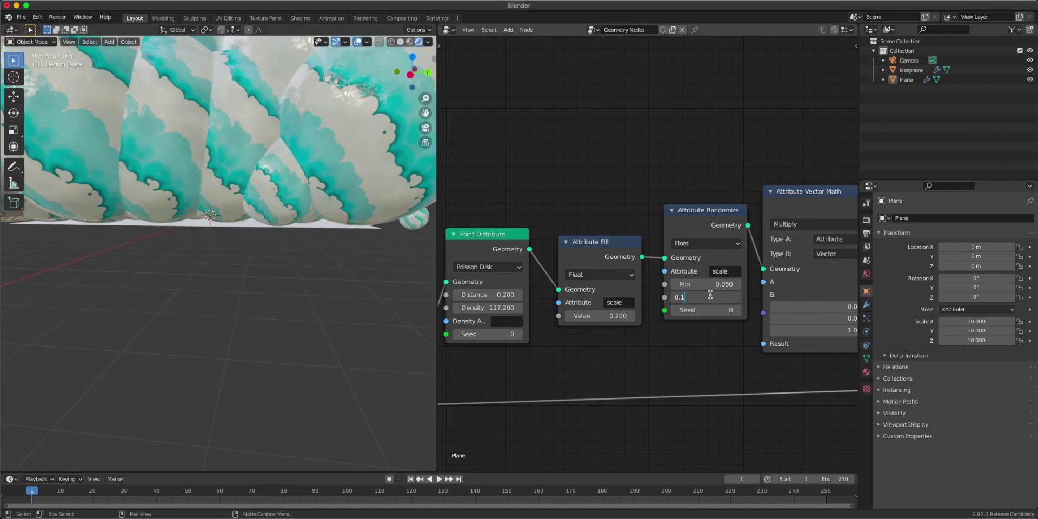
key("Return")
Step: Looking at the plane from the top, insert an Attribute Randomize node for "rotation" between Attribute Vector Math and Point Instance
middle_click_drag(227, 233, 238, 291)
scroll(243, 273, "down", 6)
scroll(243, 273, "up", 6)
left_click(412, 69)
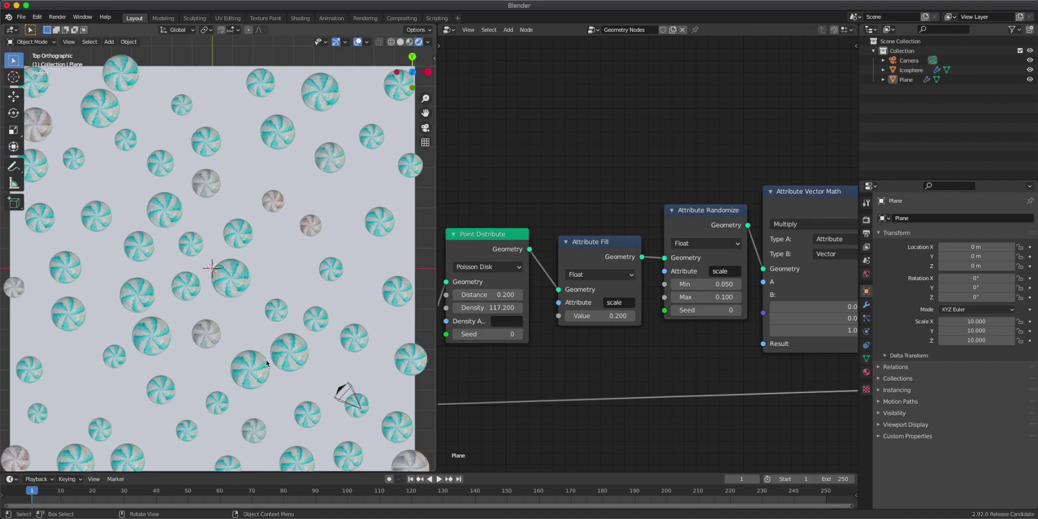
scroll(224, 377, "down", 2)
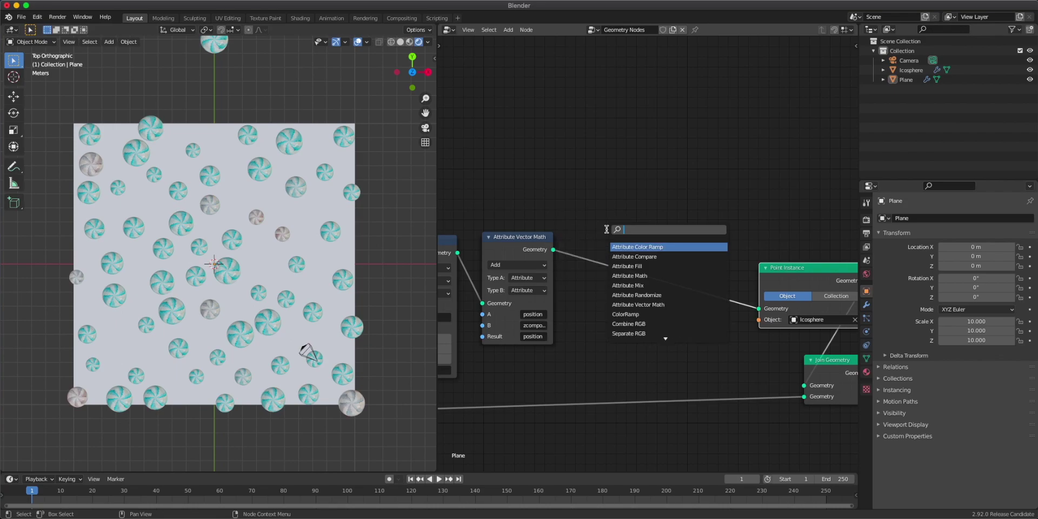
type("rando")
key("Return")
scroll(645, 252, "up", 2)
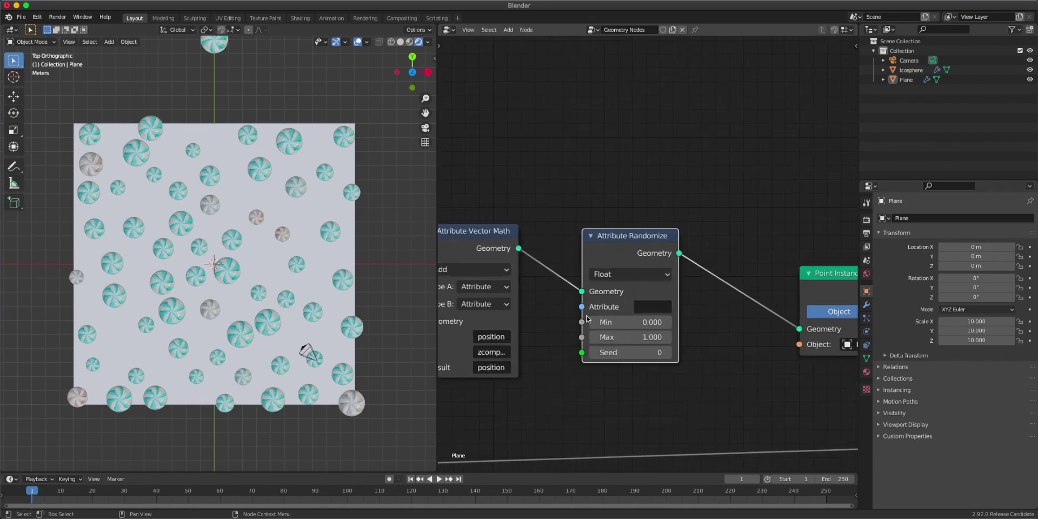
left_click(650, 319)
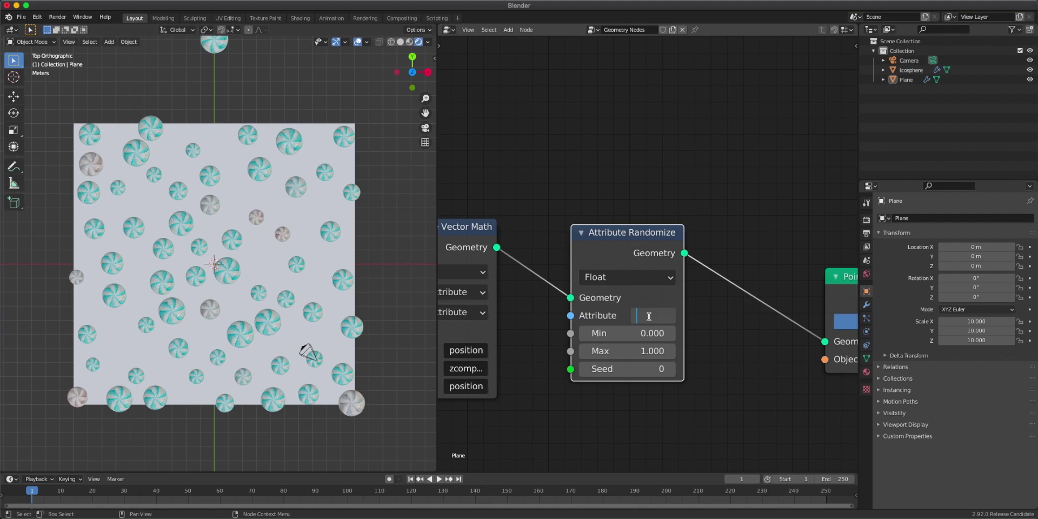
type("rotation")
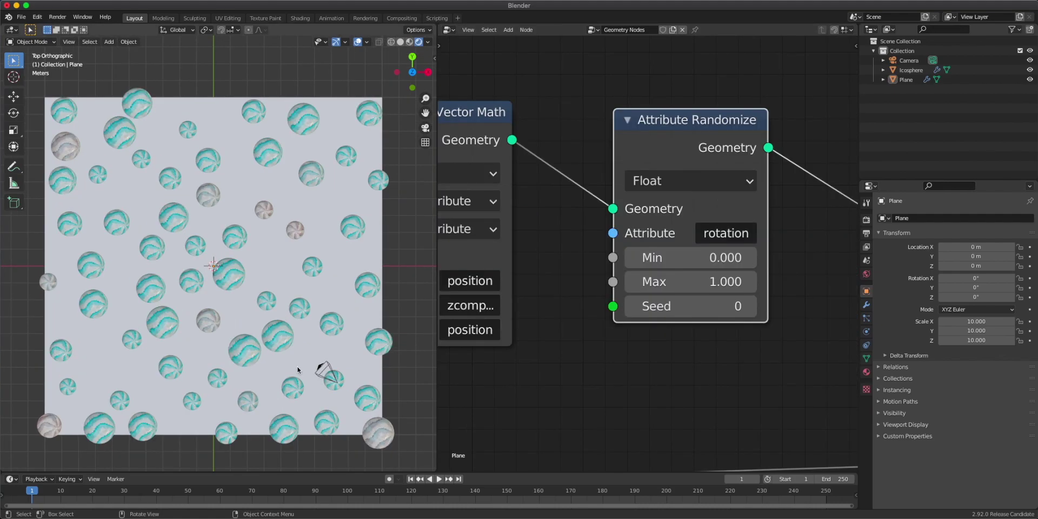
Step: Set the rotation Attribute Randomize node's maximum to 360*pi/180 and check the spheres' rotation in the viewport
left_click(699, 282)
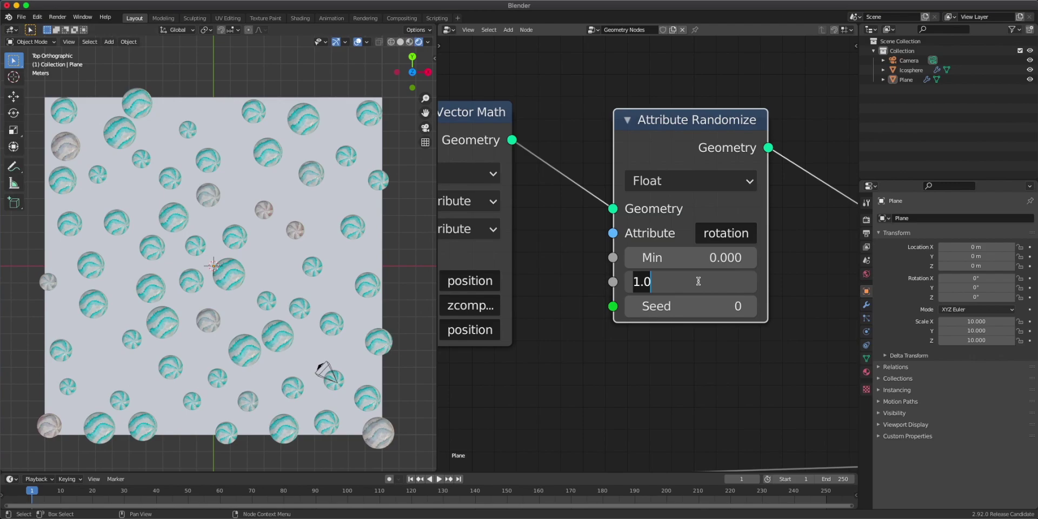
type("360*pi")
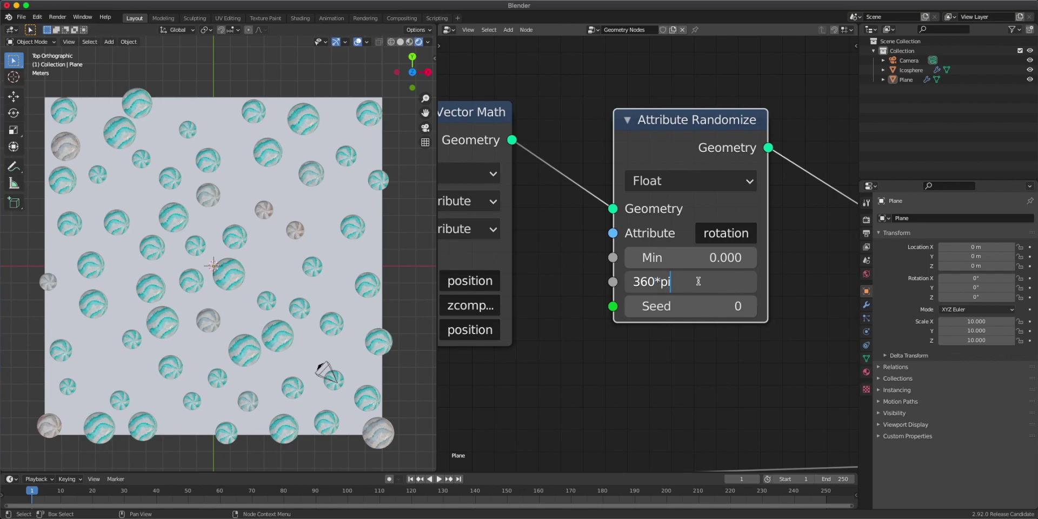
type("/180")
key("Return")
middle_click_drag(324, 303, 346, 328)
scroll(347, 326, "up", 5)
middle_click_drag(202, 296, 350, 300)
left_click(412, 61)
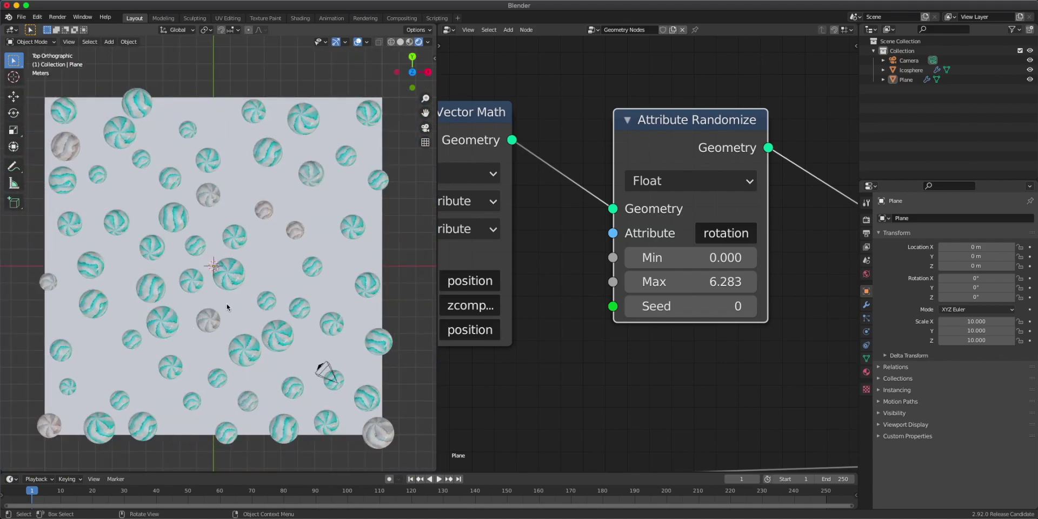
Step: Expose the Point Distribute node's Distance Min and Density Max through the Group Input node and show the plane's modifier properties
scroll(563, 337, "down", 4)
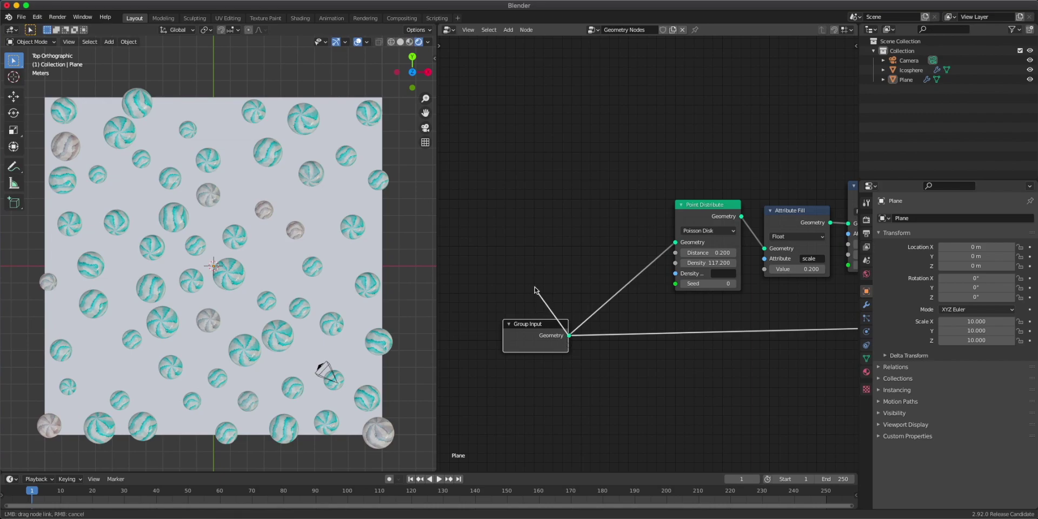
left_click_drag(541, 341, 529, 304)
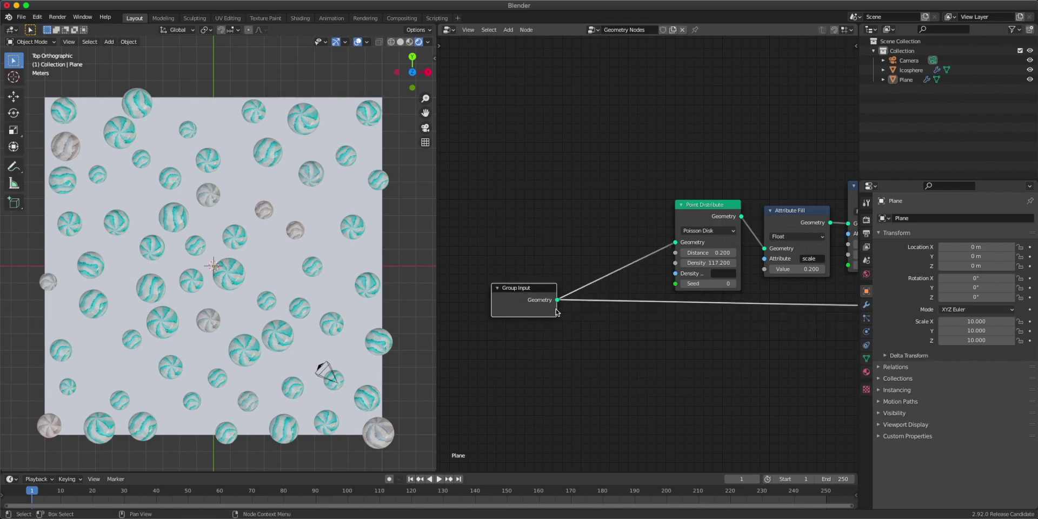
scroll(557, 312, "up", 4)
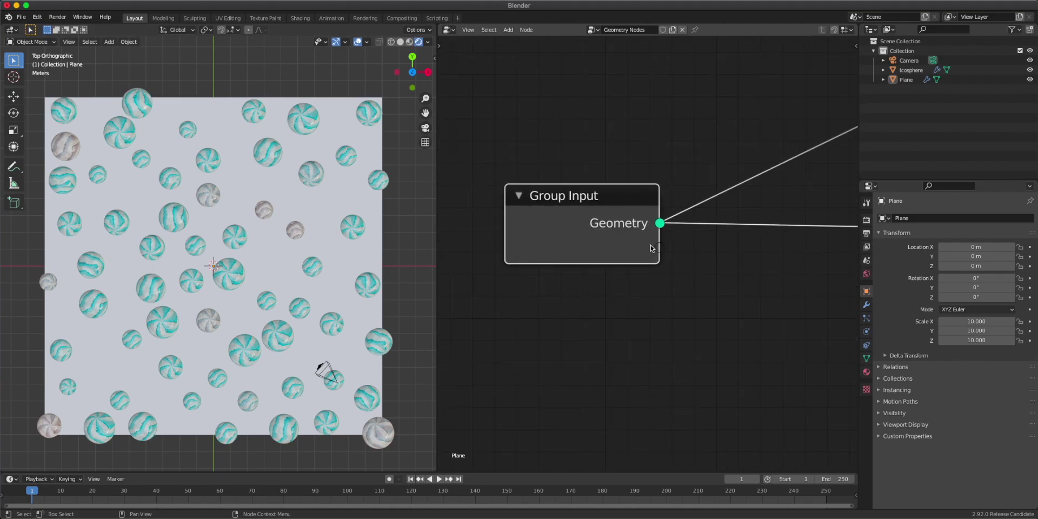
scroll(619, 297, "down", 5)
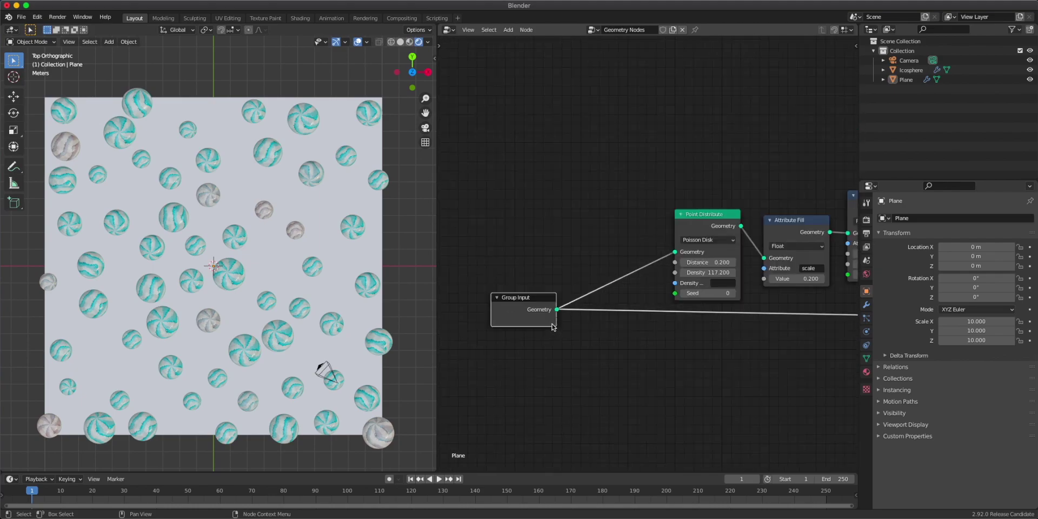
left_click_drag(554, 323, 678, 268)
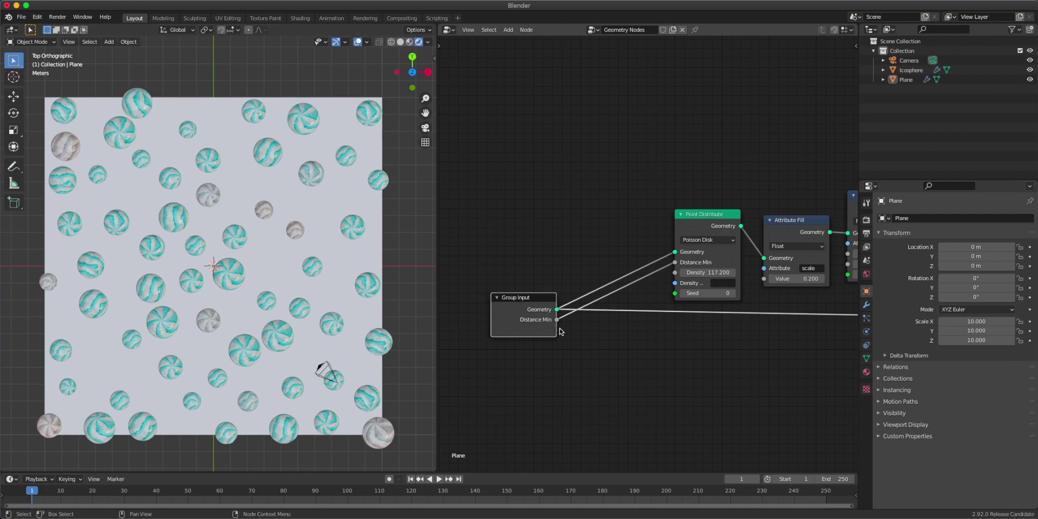
left_click(866, 305)
left_click_drag(556, 328, 677, 273)
Step: Expose the scale Attribute Randomize node's Min and Max values through the Group Input node
scroll(707, 366, "down", 2)
middle_click_drag(717, 343, 590, 342)
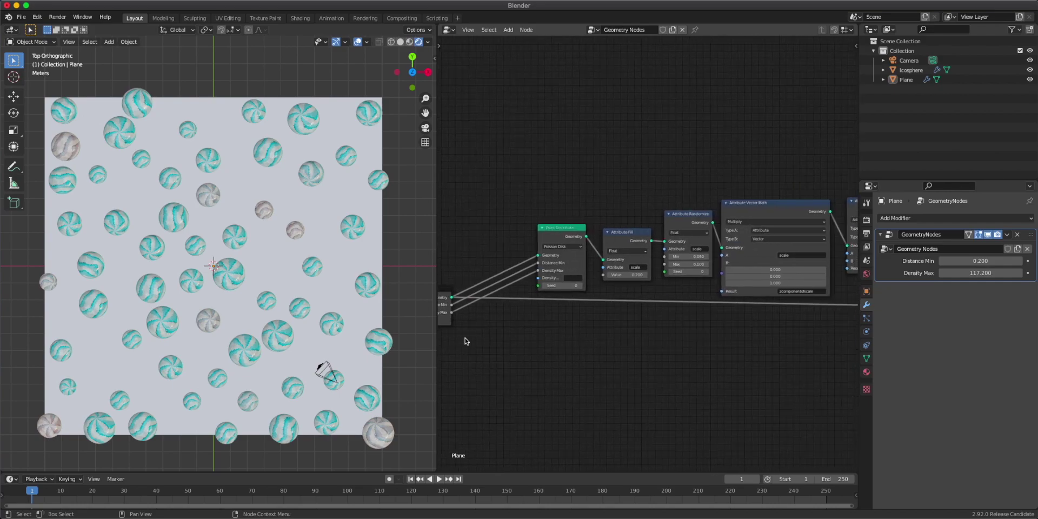
middle_click_drag(467, 341, 513, 335)
left_click_drag(497, 315, 709, 252)
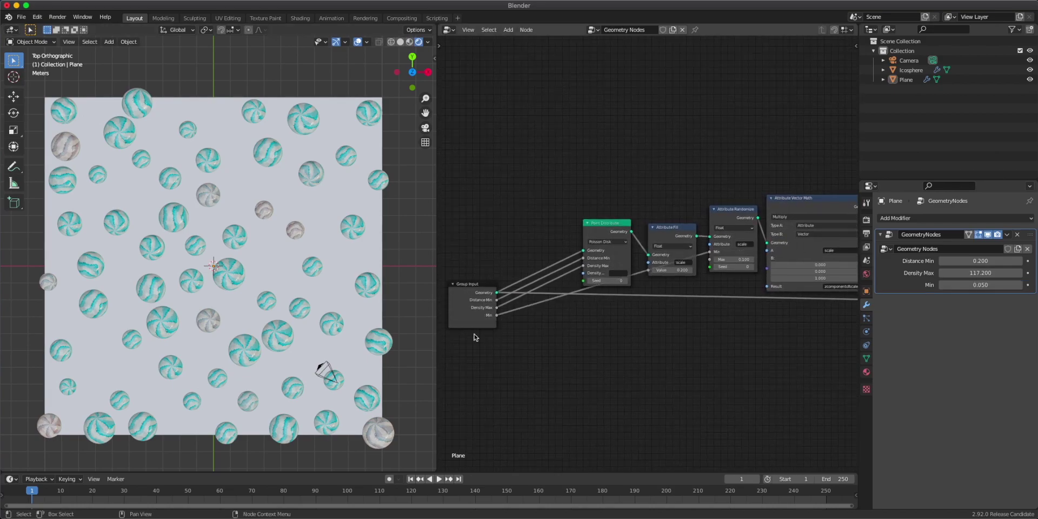
left_click_drag(497, 323, 710, 259)
Step: Test muting the Attribute Fill node and remove it from between Point Distribute and the scale Attribute Randomize node
scroll(705, 304, "up", 3)
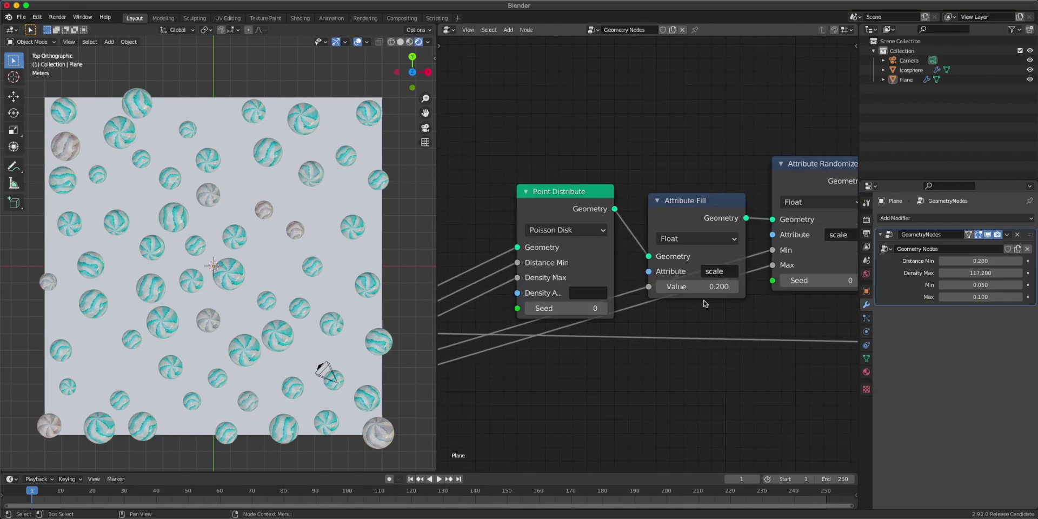
left_click_drag(708, 219, 690, 158)
middle_click_drag(739, 255, 576, 291)
mouse_move(521, 186)
left_mouse_down()
mouse_move(542, 185)
mouse_move(524, 189)
left_mouse_up()
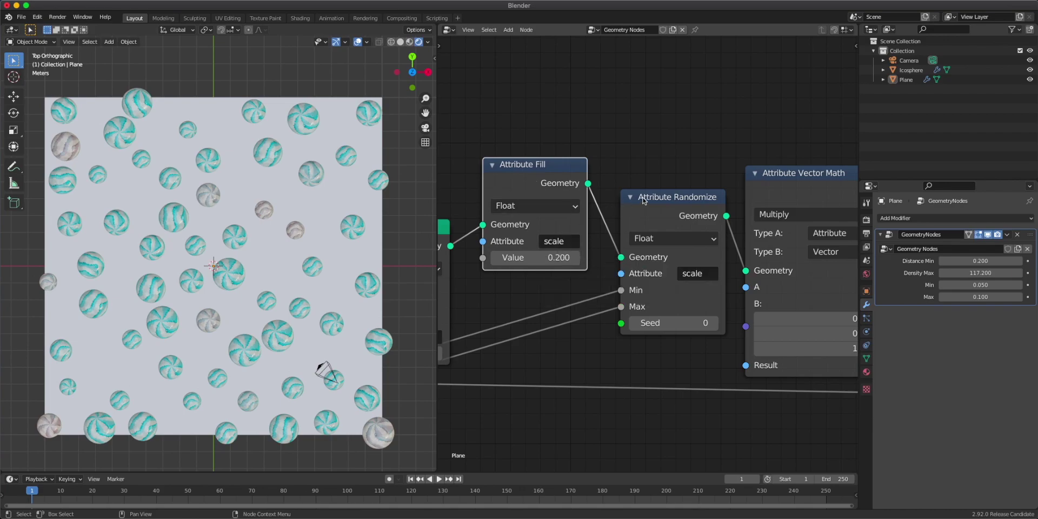
mouse_move(643, 199)
left_mouse_down()
mouse_move(648, 184)
mouse_move(646, 204)
left_mouse_up()
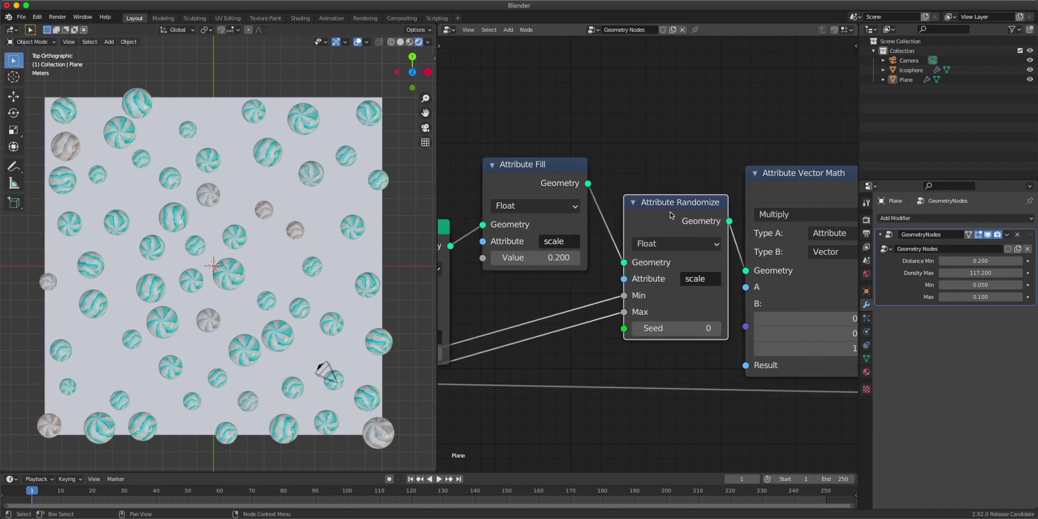
left_click_drag(511, 189, 523, 197)
key("m")
key("m")
key("m")
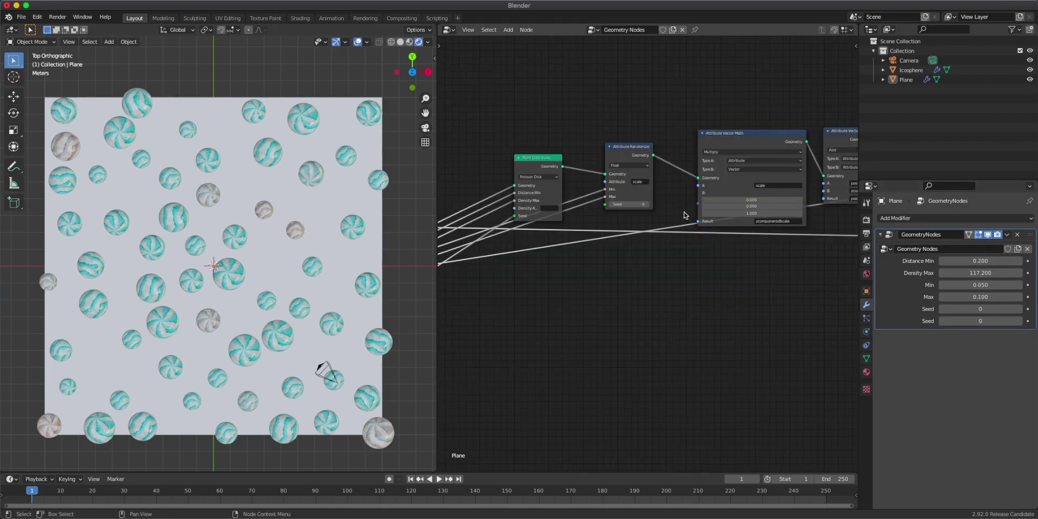
Step: Rename the Distance Min group input as "minimum distance", widen the properties editor and set the value to 0.170
key("n")
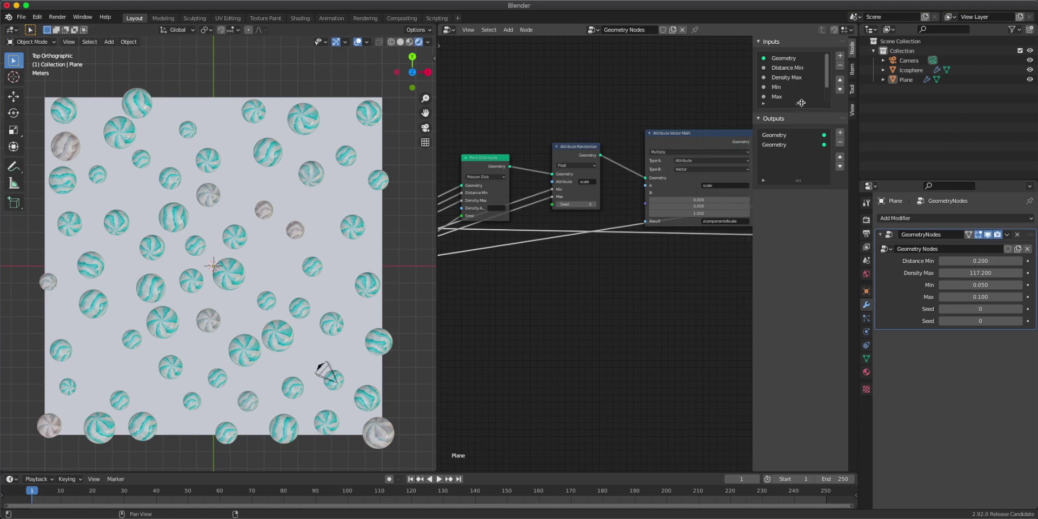
left_click_drag(799, 103, 800, 128)
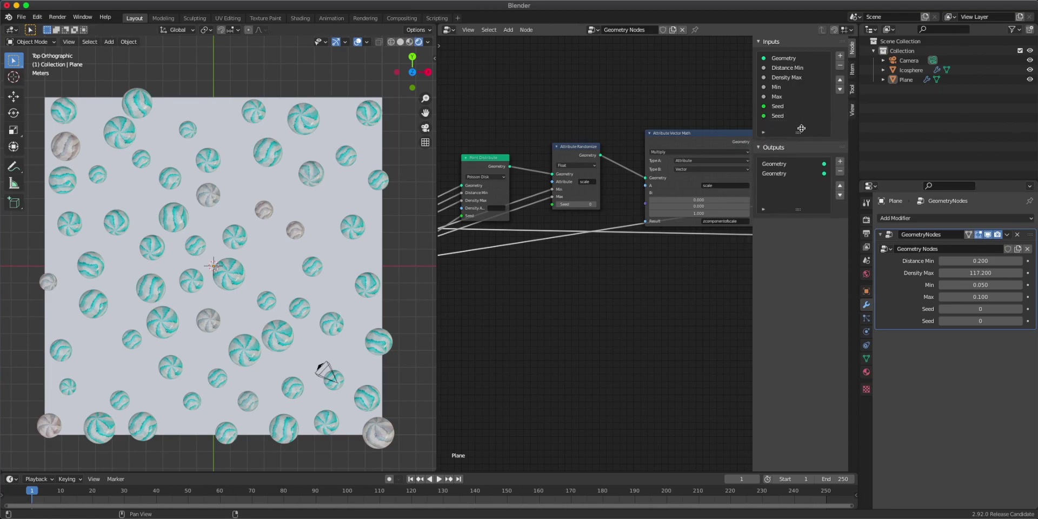
left_click(789, 68)
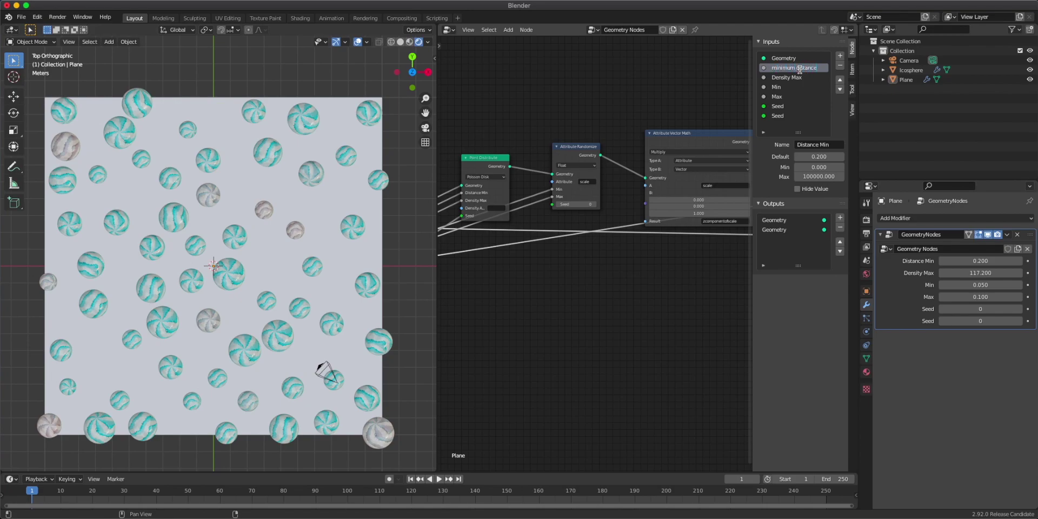
key("Return")
key("n")
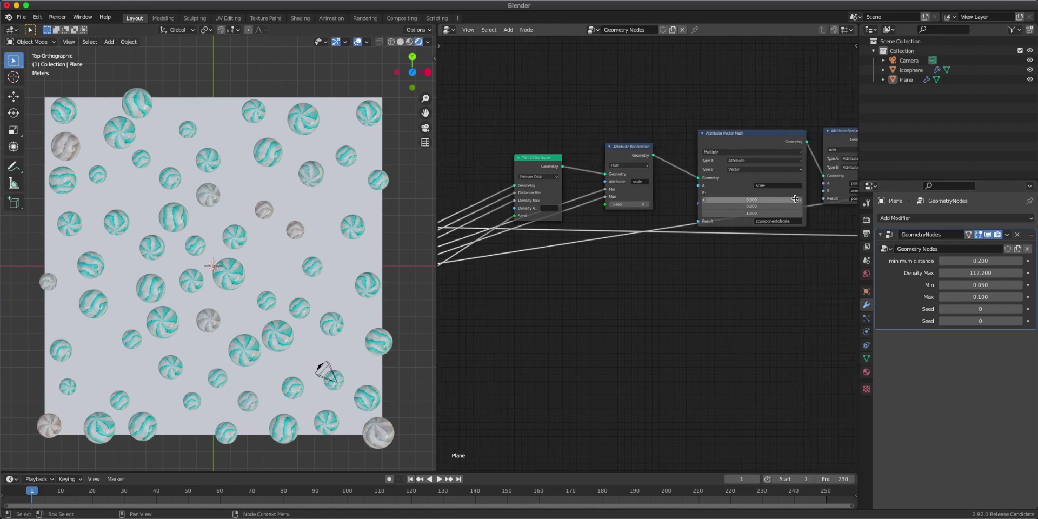
left_click_drag(858, 271, 823, 273)
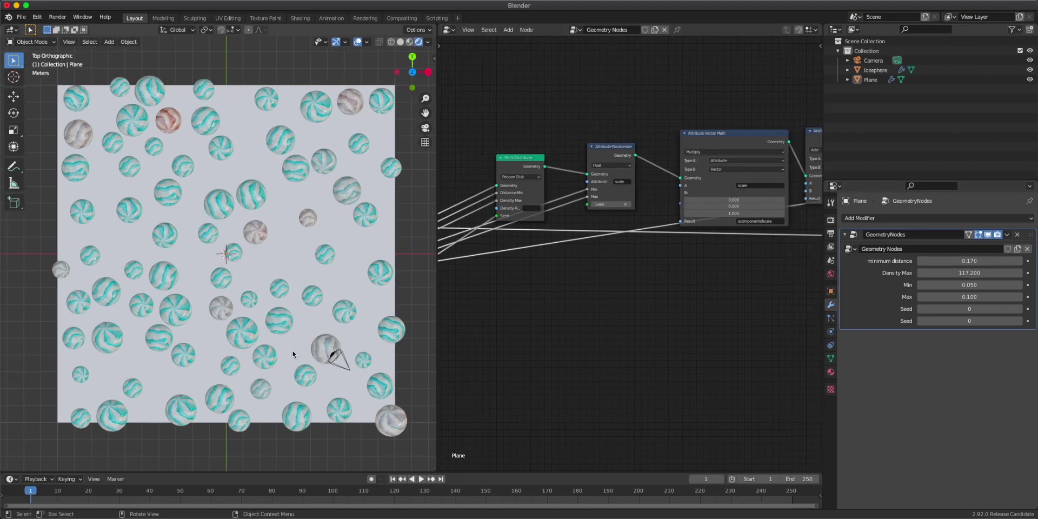
Step: Look through the camera in an enlarged viewport, lock it to the view to frame a low angle across the balls, and release the lock
left_click(425, 128)
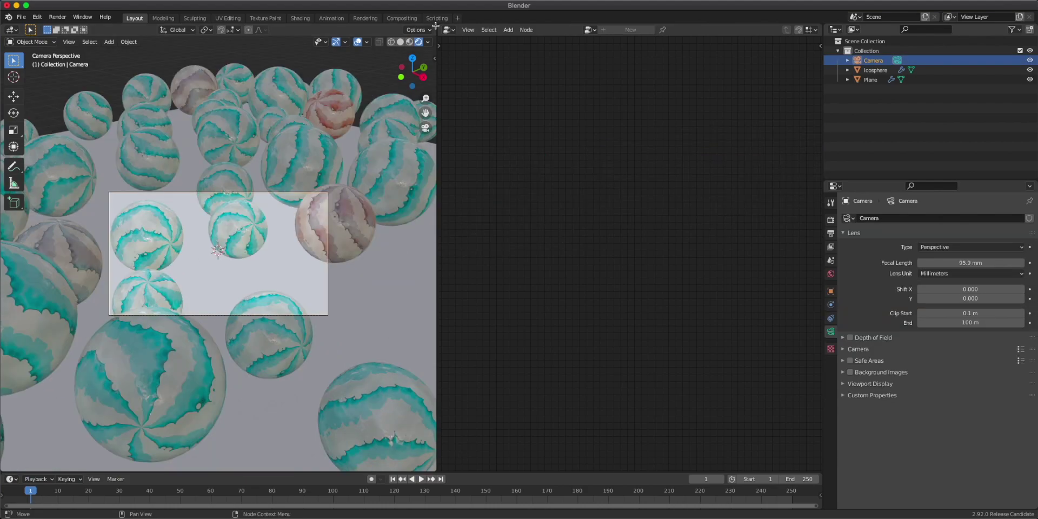
left_click_drag(435, 25, 517, 59)
key("n")
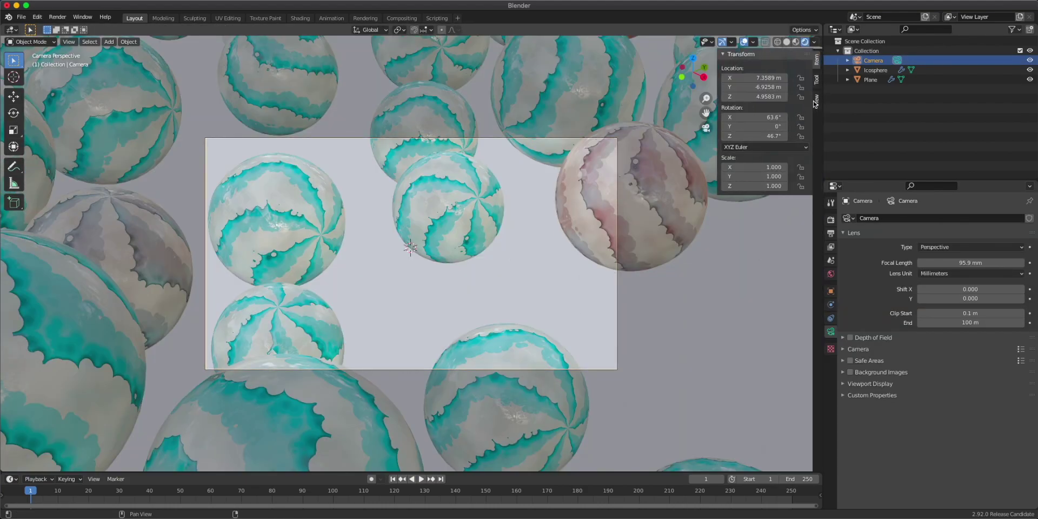
left_click(816, 101)
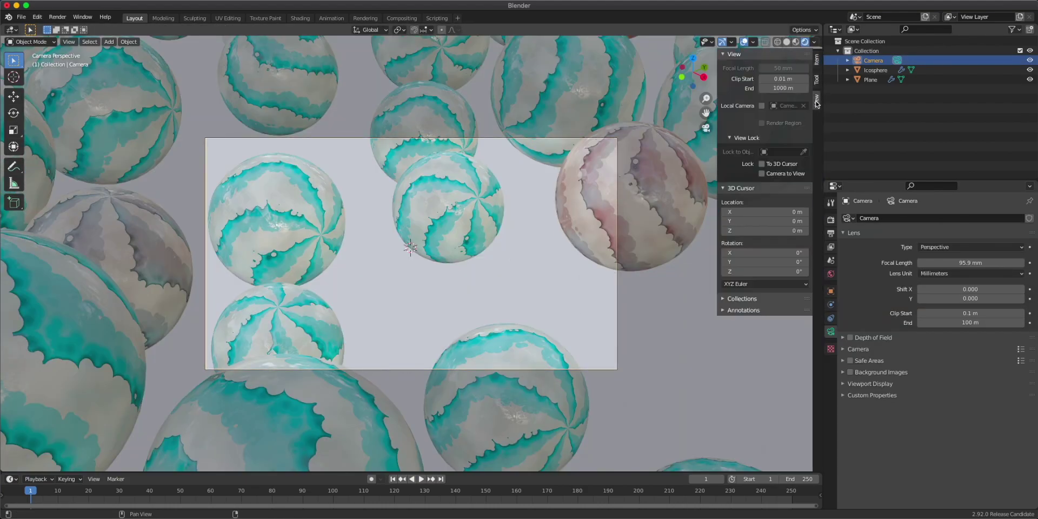
middle_click_drag(589, 270, 501, 264)
left_click(762, 173)
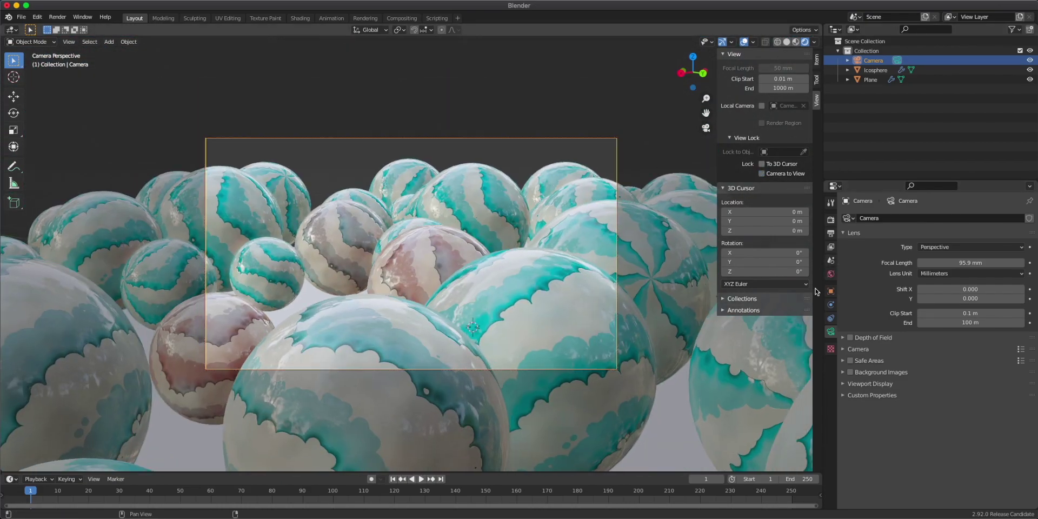
Step: Enable the camera's depth of field and display the camera limits in the viewport
left_click(851, 338)
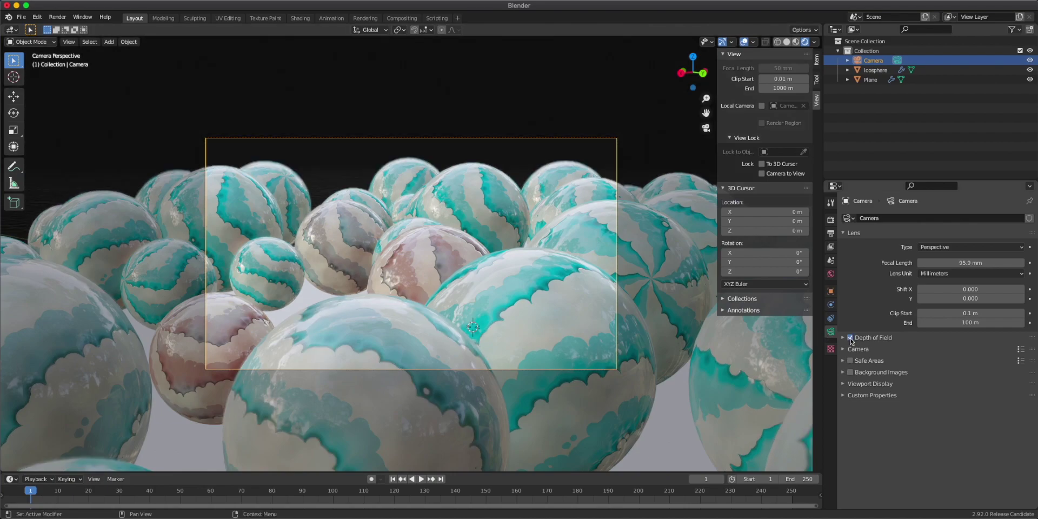
key("KP_0")
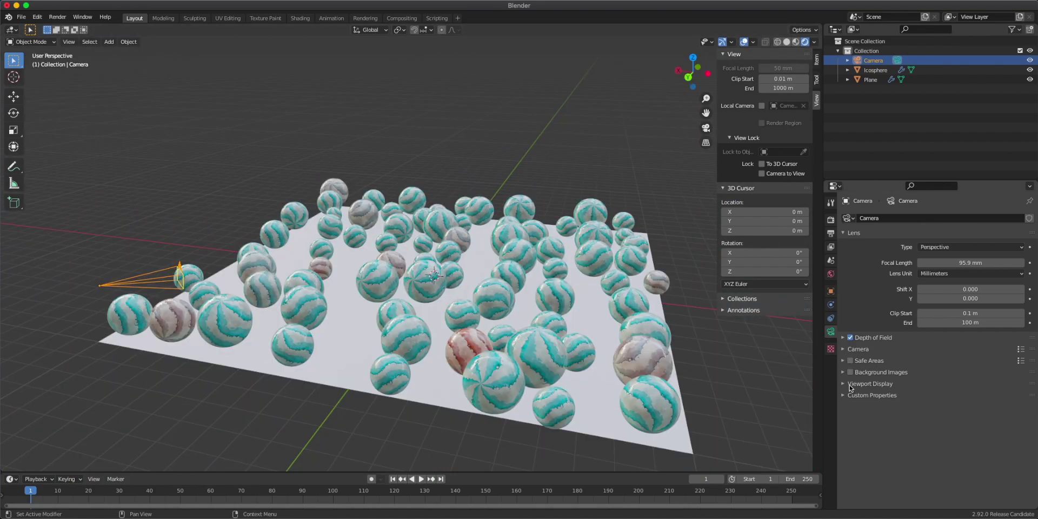
left_click(855, 384)
left_click(920, 411)
left_click(844, 338)
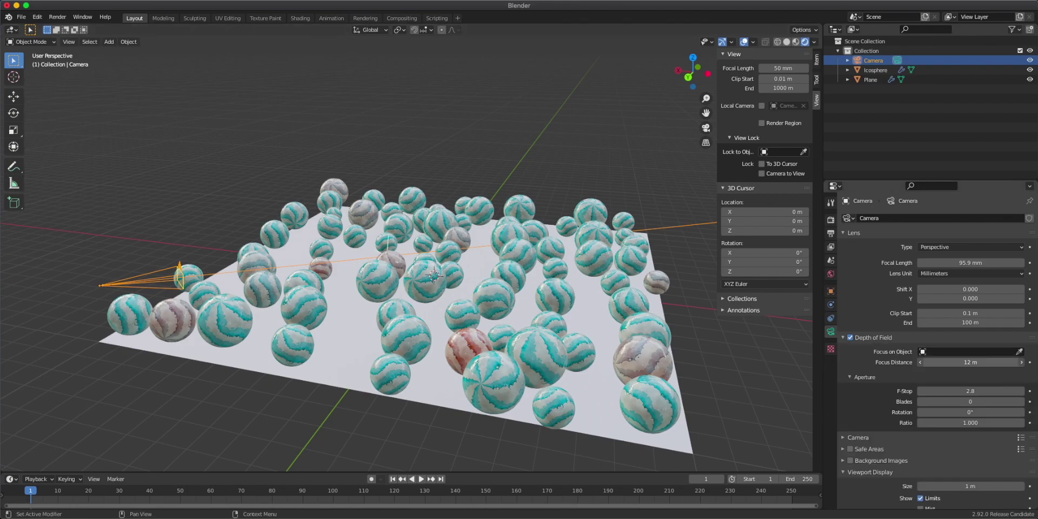
Step: Turn the camera slightly to adjust where the focus point falls among the balls and set the aperture F-Stop to 0.5
scroll(518, 361, "up", 4)
middle_click_drag(414, 283, 411, 286)
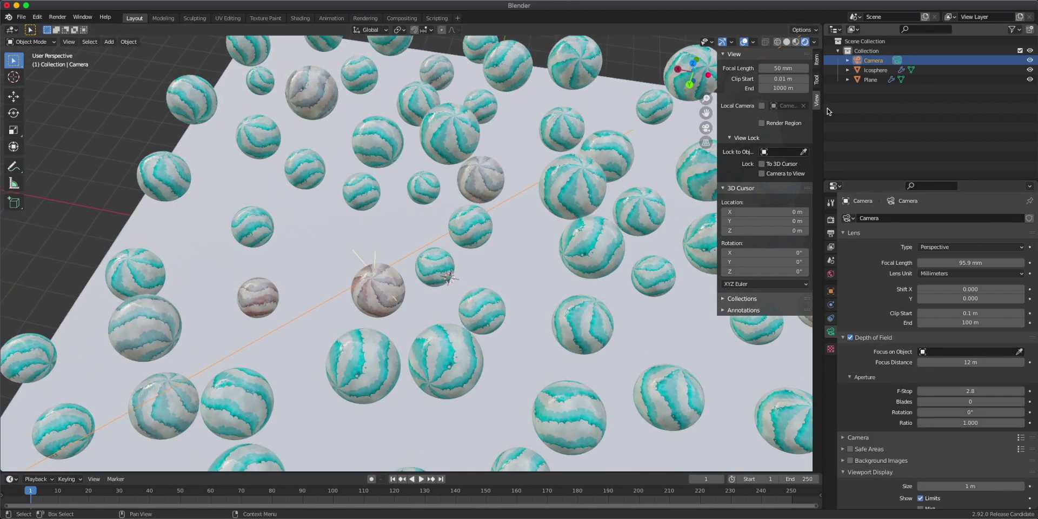
key("KP_0")
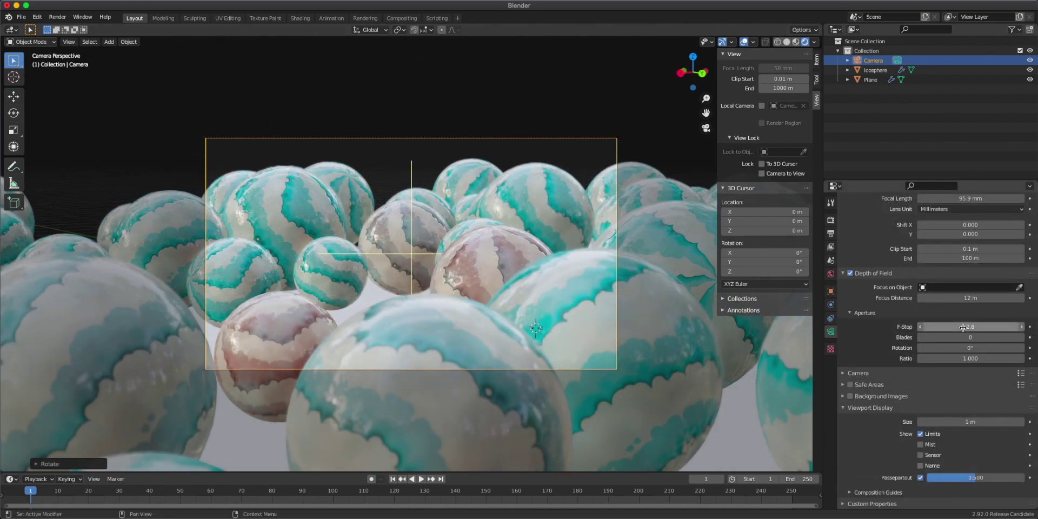
left_click(963, 327)
key("Return")
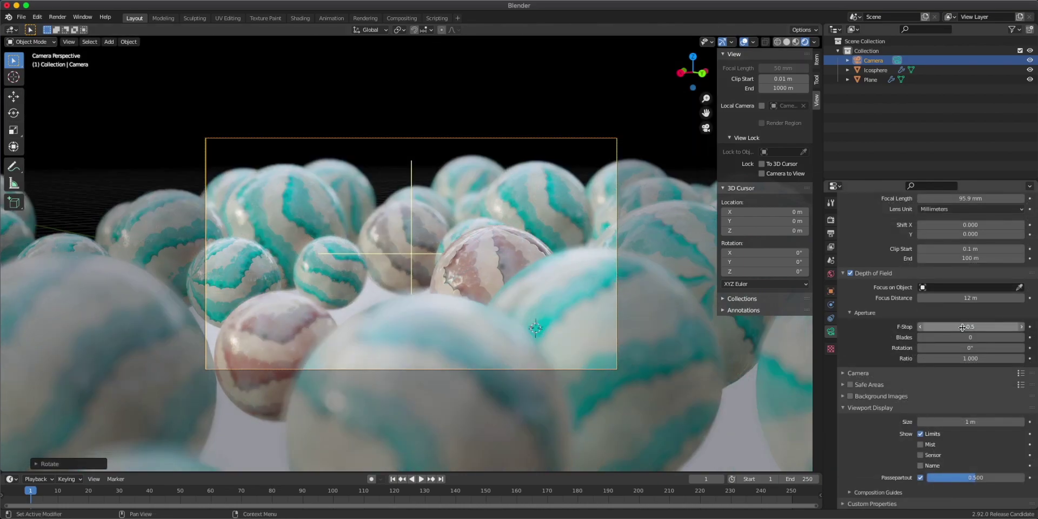
Step: Switch the render engine to Cycles and enable denoising for both the render and the viewport
left_click(832, 220)
left_click(976, 218)
left_click(952, 250)
left_click(850, 330)
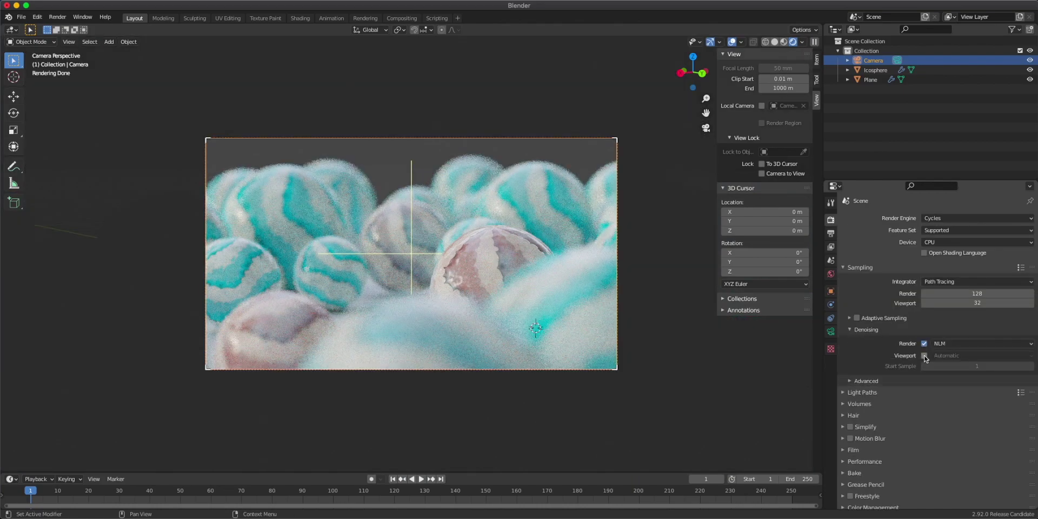
left_click(923, 344)
left_click(924, 355)
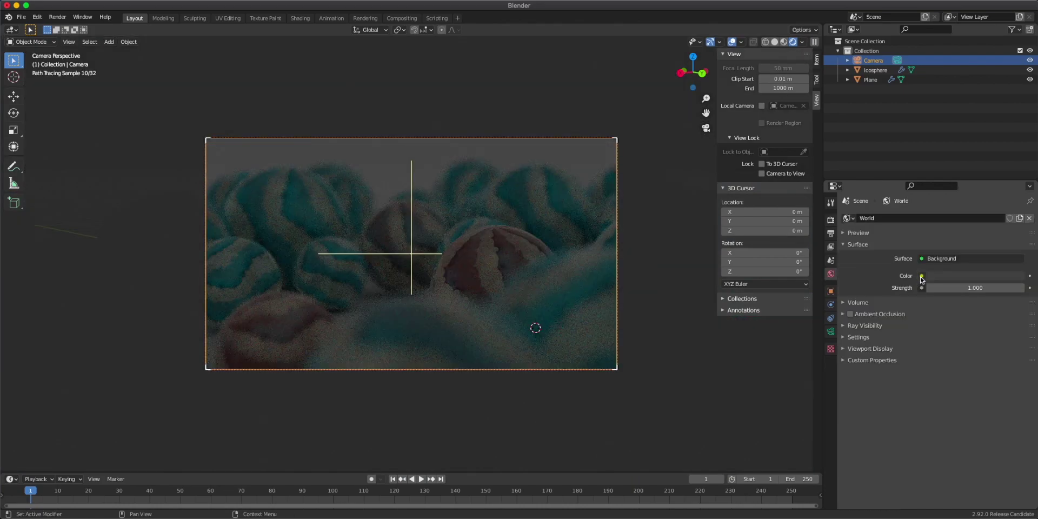
Step: Use an Environment Texture as the world background color and load planet_earth_4k_2.jpg into it
left_click(922, 277)
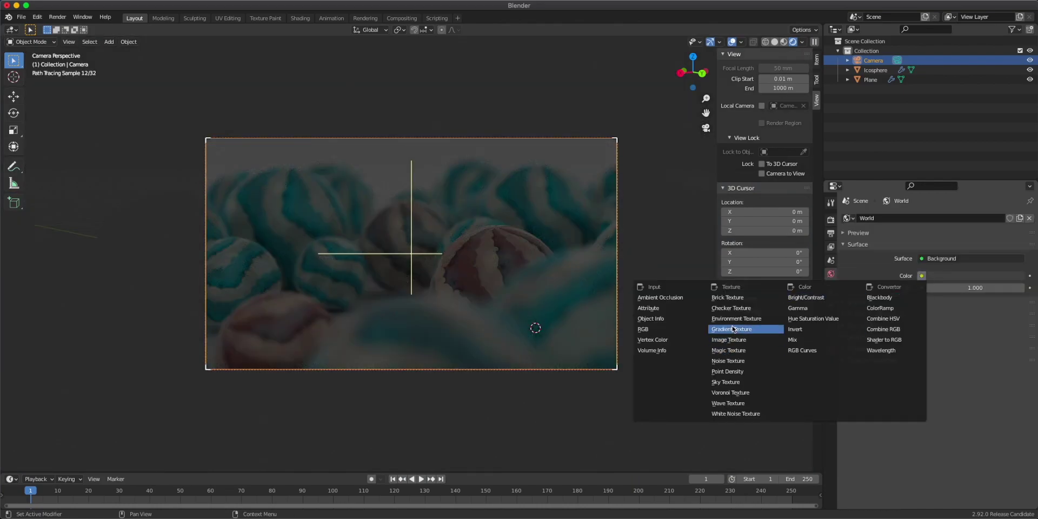
left_click(735, 320)
left_click(954, 287)
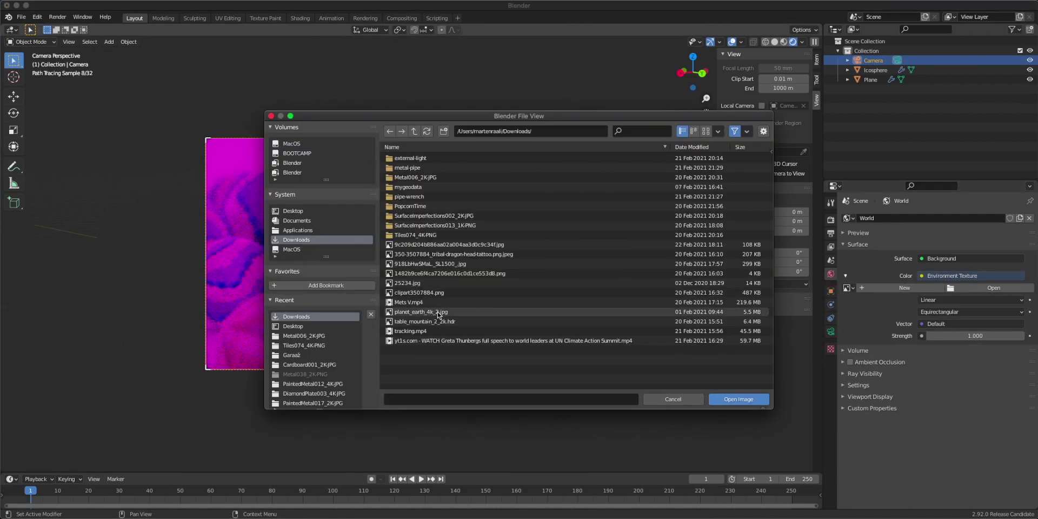
double_click(435, 312)
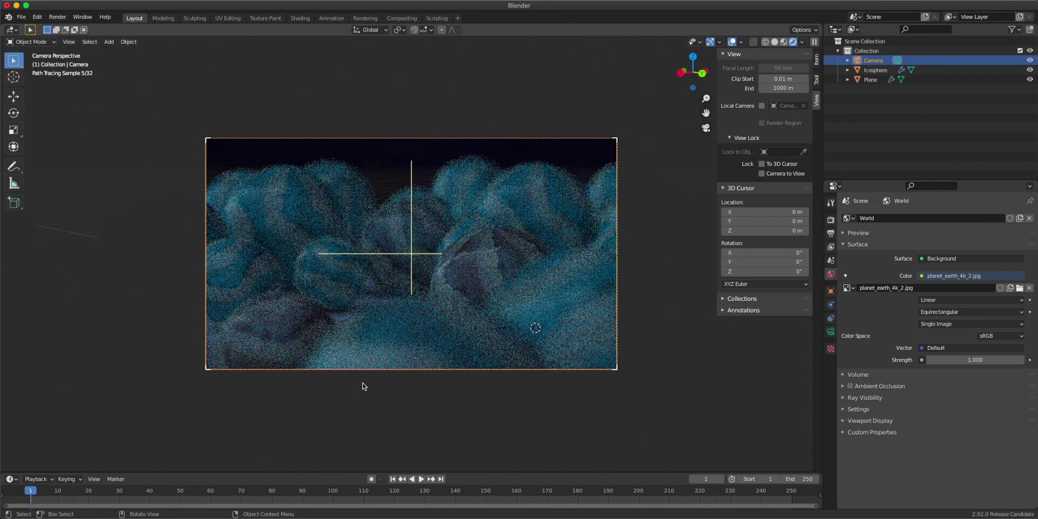
Step: Raise the scene's color management exposure to 4.810
left_click(831, 219)
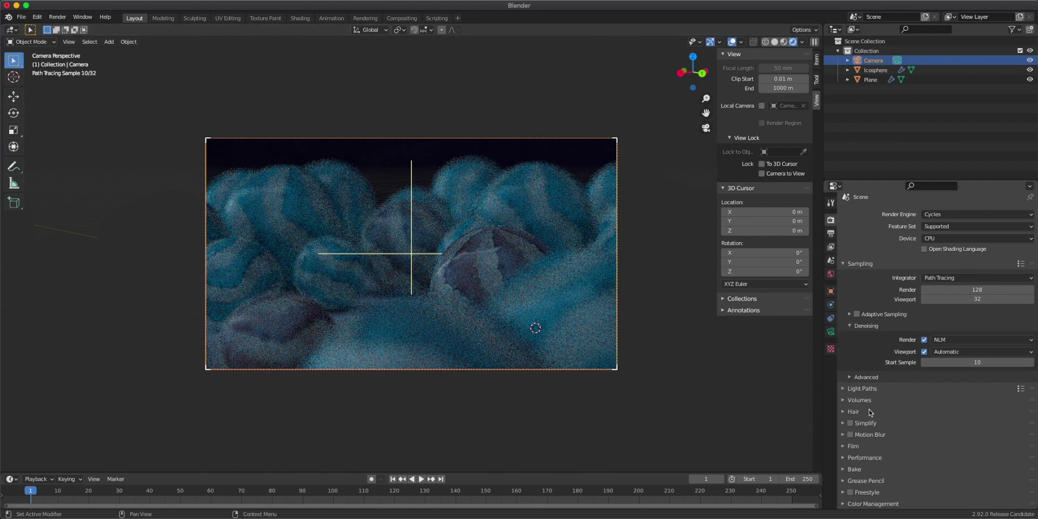
left_click(861, 504)
scroll(870, 487, "down", 5)
mouse_move(974, 464)
left_mouse_down()
mouse_move(1009, 464)
mouse_move(985, 464)
left_mouse_up()
Step: Try the False Color view transform and switch back to Filmic
left_click(946, 443)
left_click(935, 390)
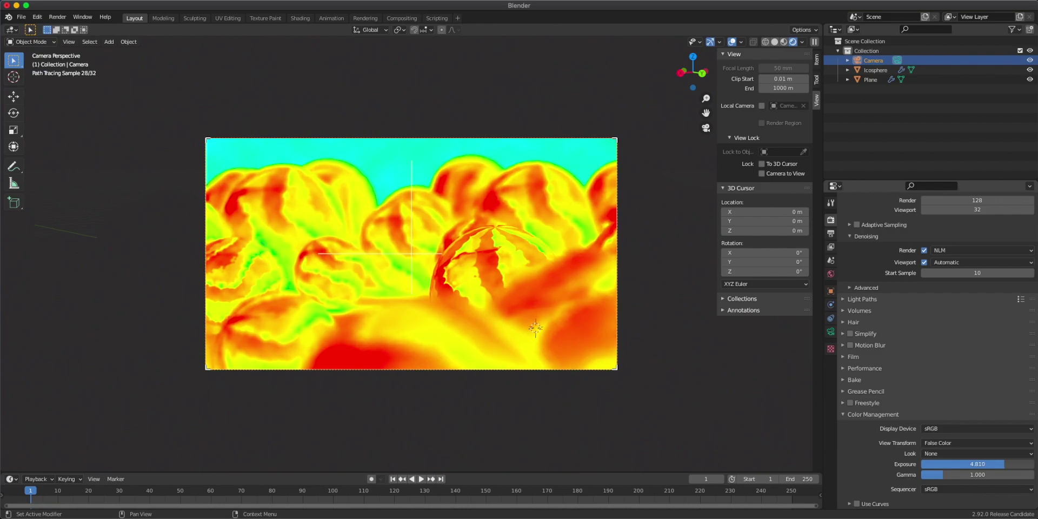
left_click(953, 443)
left_click(939, 423)
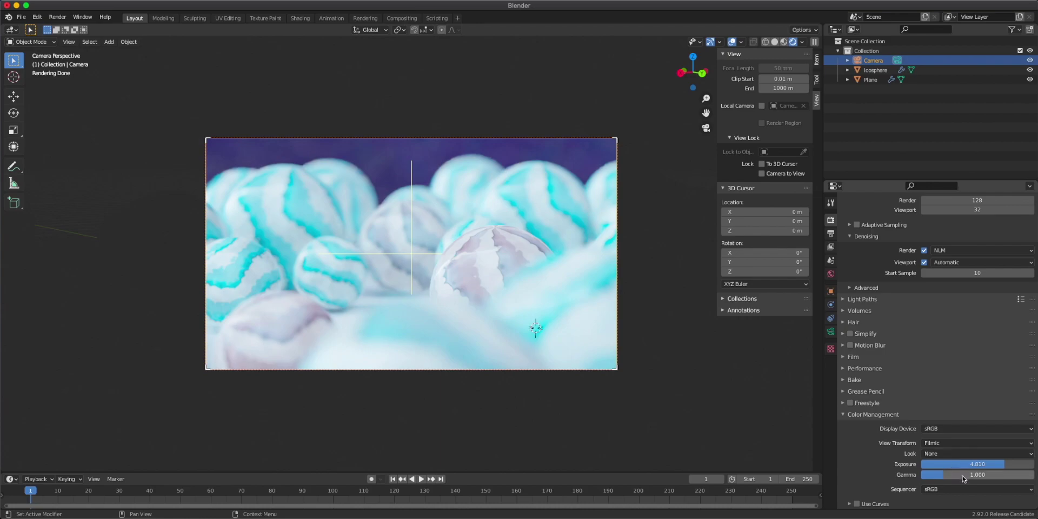
Step: Lower the color management gamma to 0.346 and set the look to High Contrast
left_click_drag(968, 476, 929, 475)
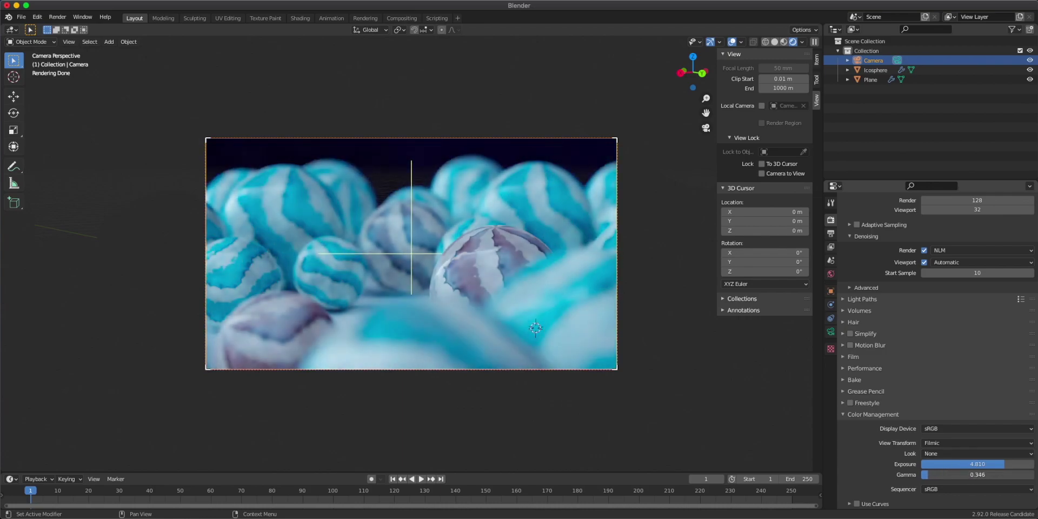
left_click(938, 454)
left_click(961, 425)
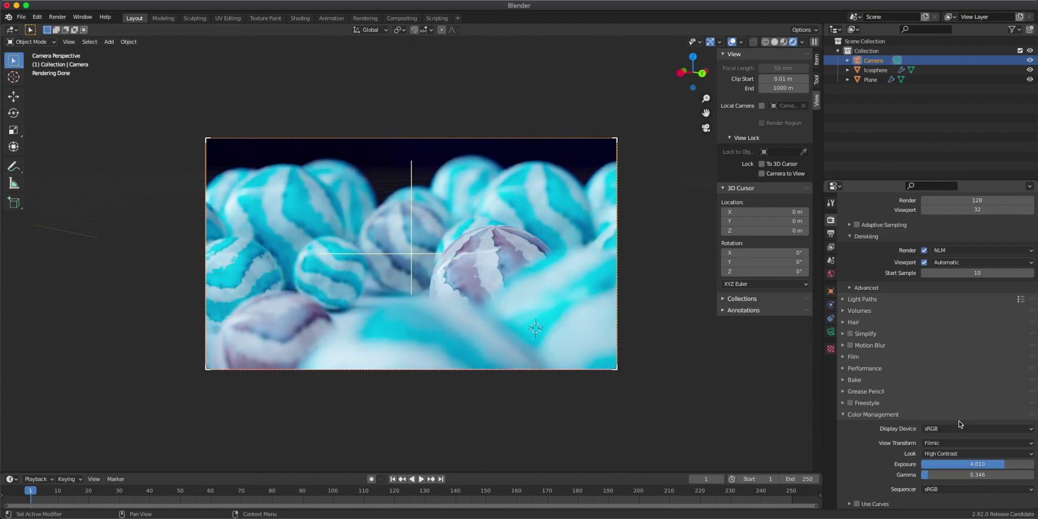